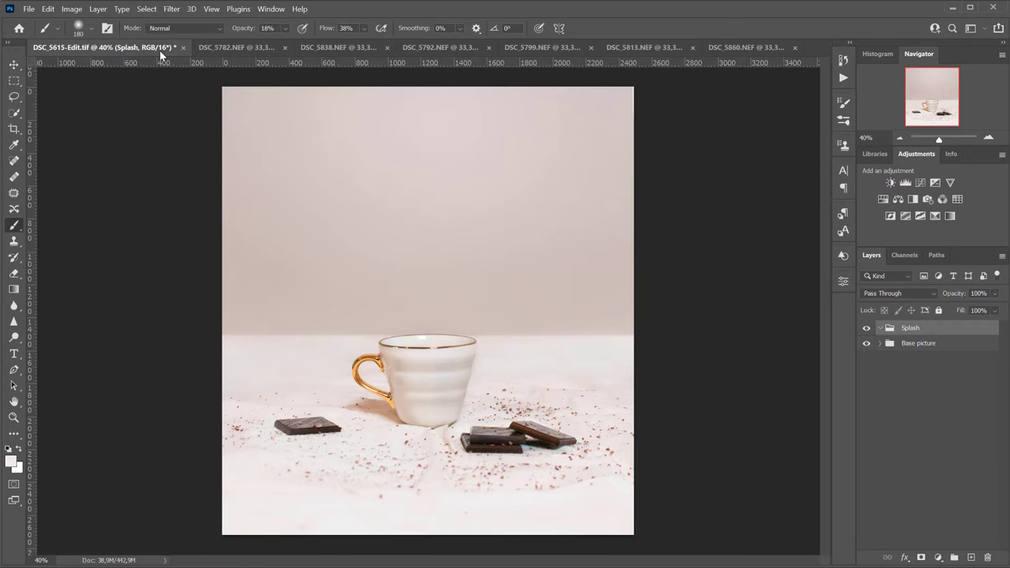
Step: Compare the open splash photos, including DSC_5782, DSC_5792 and DSC_5799, and bring up DSC_5838.NEF
click(244, 48)
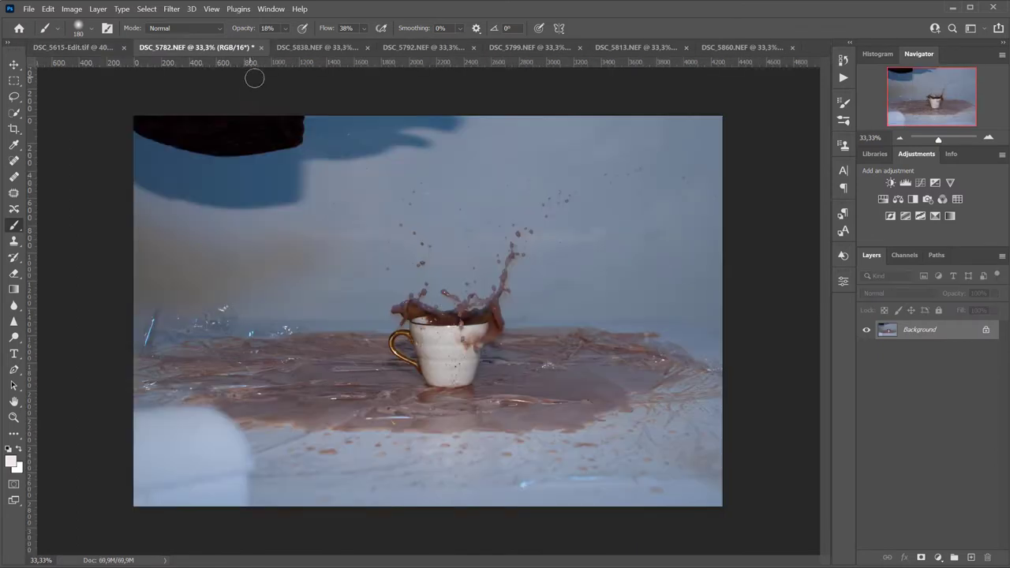
click(320, 50)
click(419, 48)
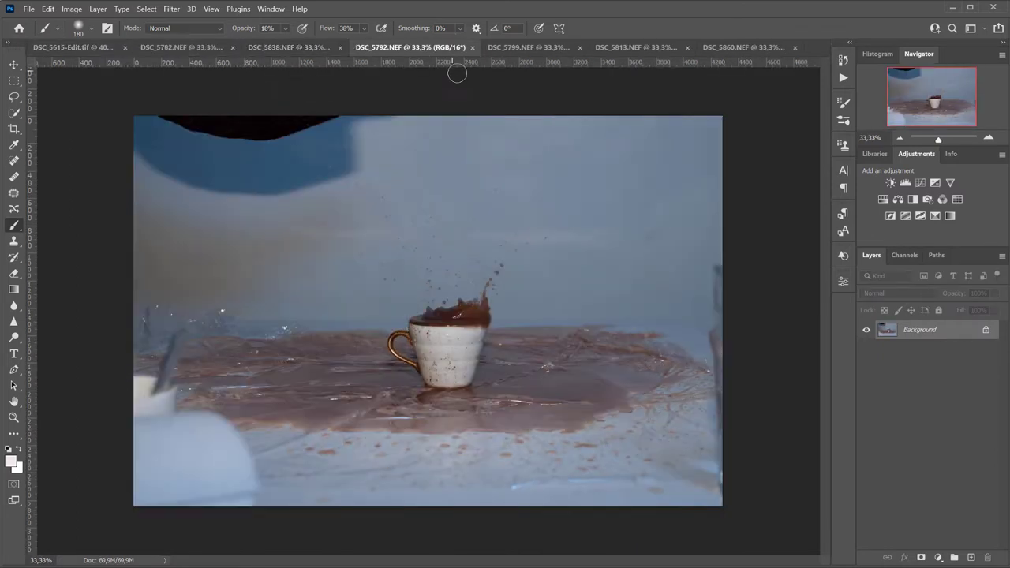
click(542, 48)
click(305, 47)
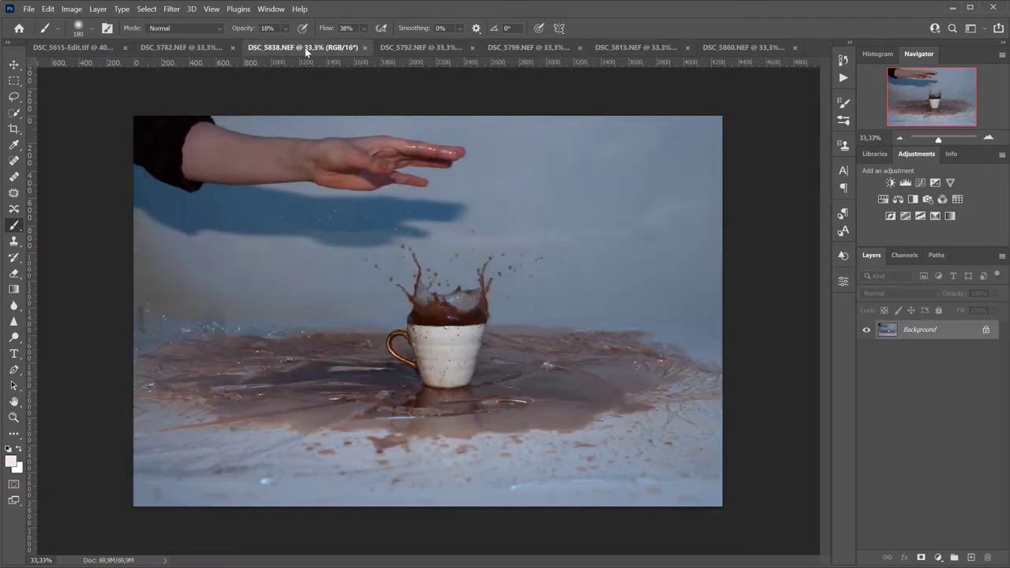
Step: Draw a loose Lasso selection around the chocolate splash and its droplets above the cup in DSC_5838.NEF
click(14, 97)
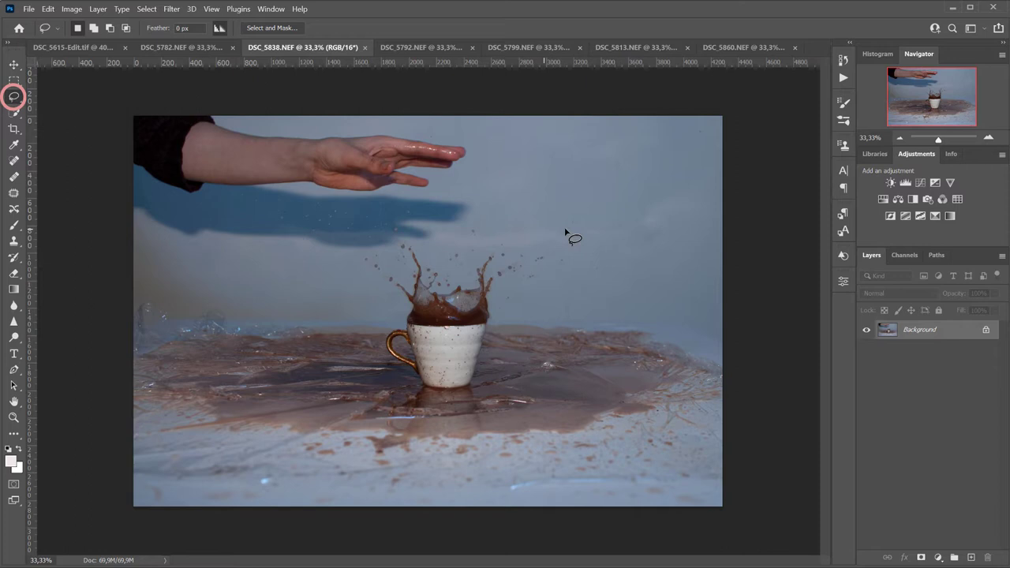
mouse_move(584, 228)
mouse_down()
mouse_move(439, 202)
mouse_move(351, 226)
mouse_up()
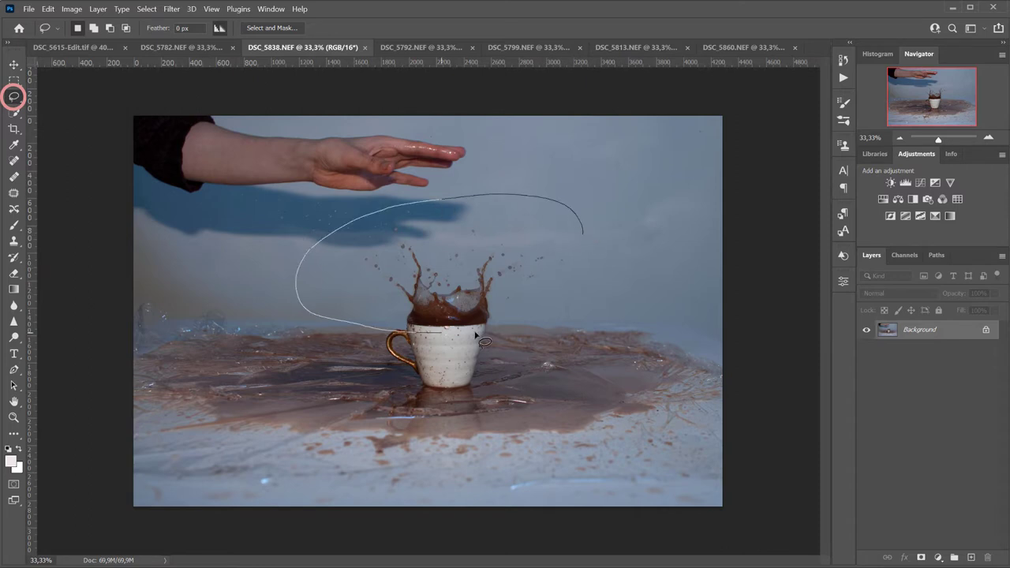
drag(590, 247, 585, 234)
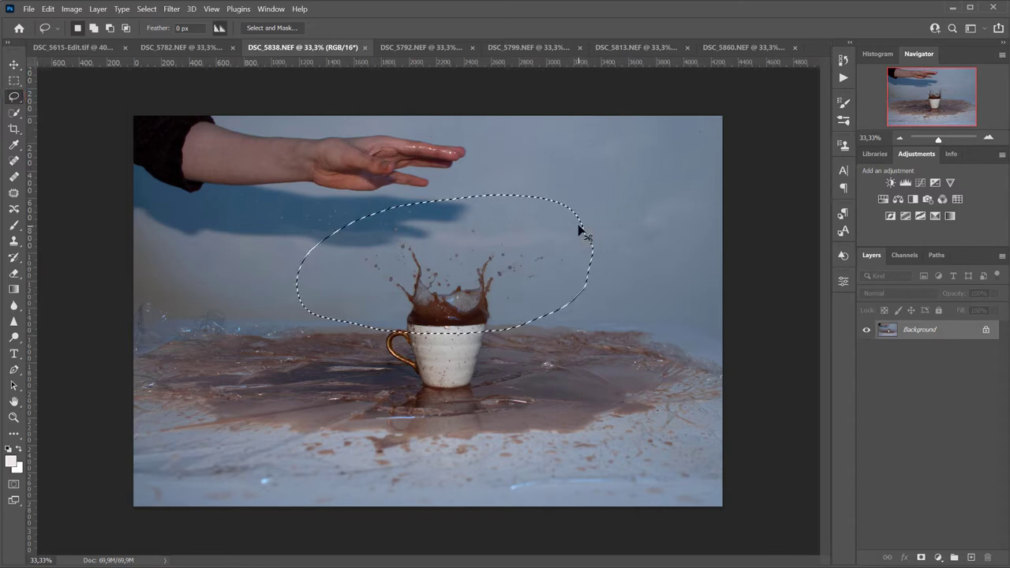
Step: Copy the selected splash into the Splash group of DSC_5615-Edit.tif and place it above the white cup
click(70, 48)
drag(70, 48, 484, 275)
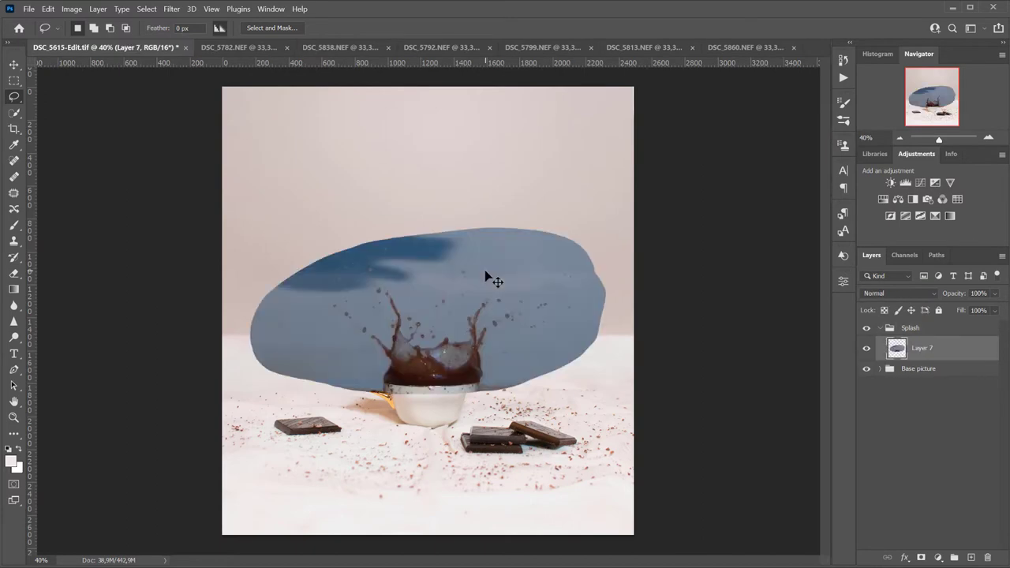
click(13, 65)
drag(409, 311, 404, 267)
Step: Lower the splash layer's opacity to 40% and align the splash with the cup's rim
click(995, 294)
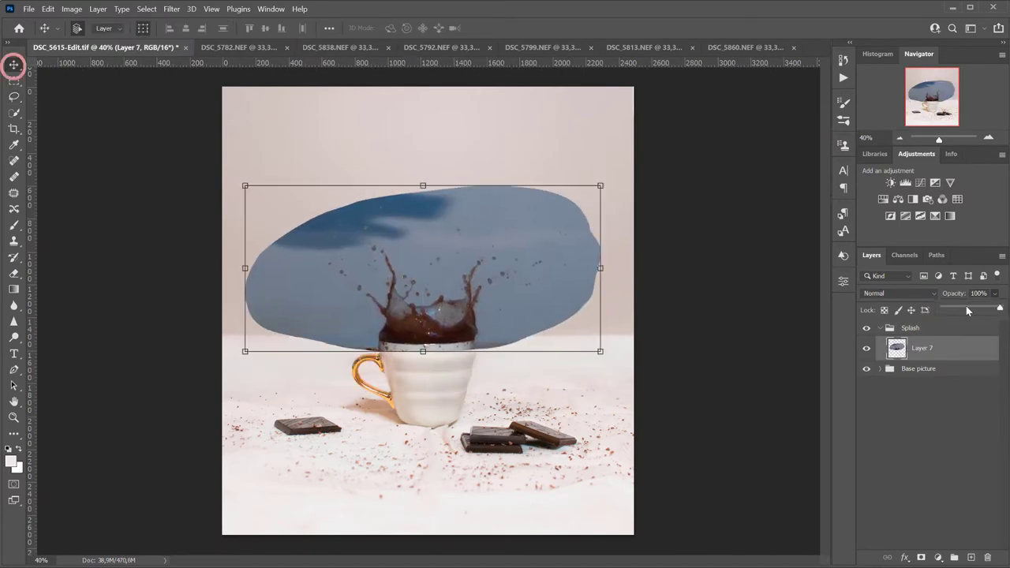
click(967, 309)
drag(415, 336, 419, 336)
key(ctrl+plus)
key(ctrl+plus)
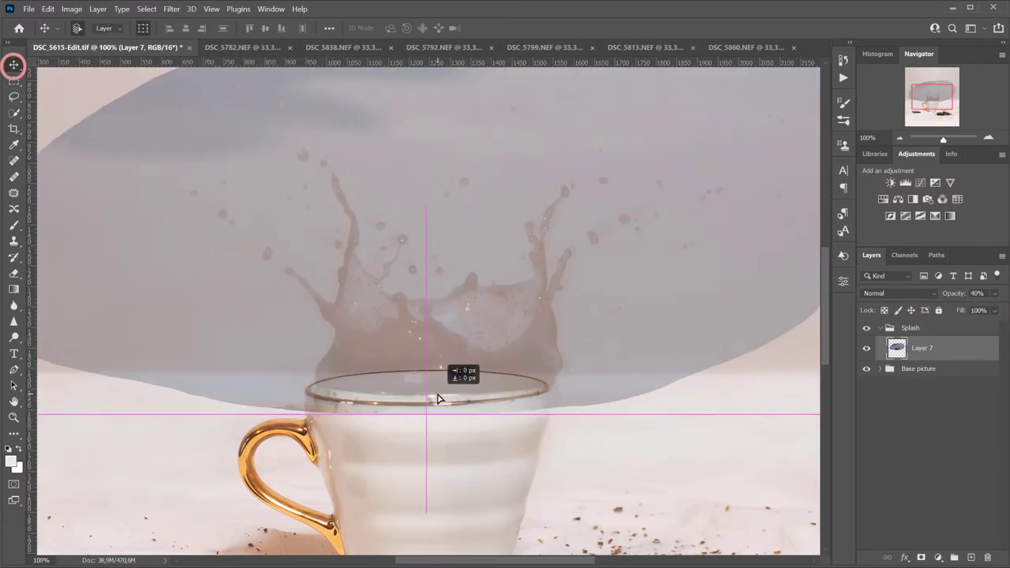
key(ctrl+minus)
drag(729, 383, 732, 379)
Step: Set the splash layer's opacity to 59% and rotate it slightly counterclockwise to match the cup's rim
click(995, 294)
click(976, 306)
mouse_move(463, 371)
mouse_down()
mouse_move(450, 368)
mouse_move(453, 383)
mouse_up()
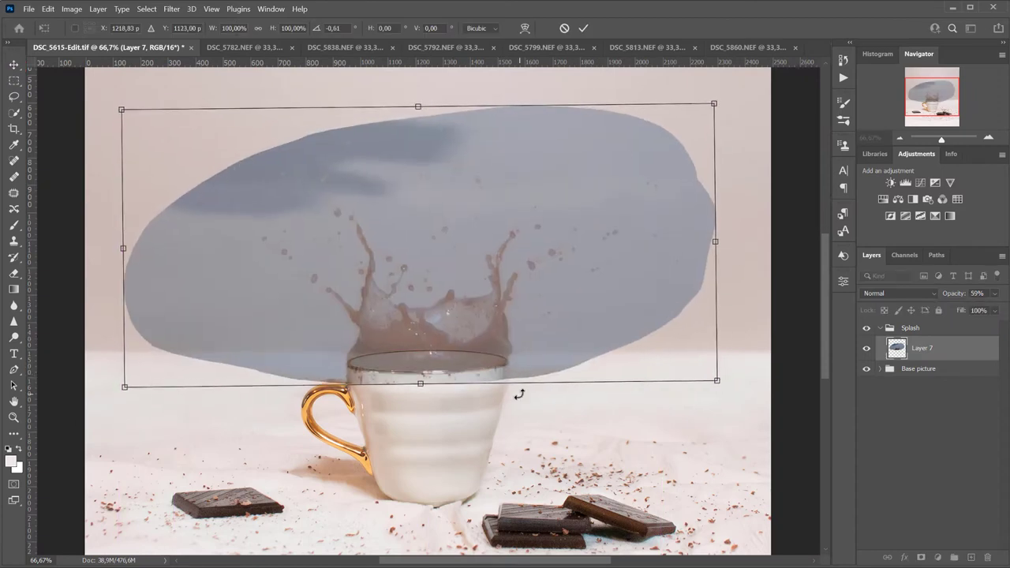
drag(714, 104, 718, 97)
drag(439, 328, 438, 327)
key(Return)
Step: Restore the splash layer to 100% opacity and stretch it to about 101% width and 102% height
mouse_move(994, 293)
mouse_down()
mouse_move(926, 311)
mouse_move(1002, 309)
mouse_up()
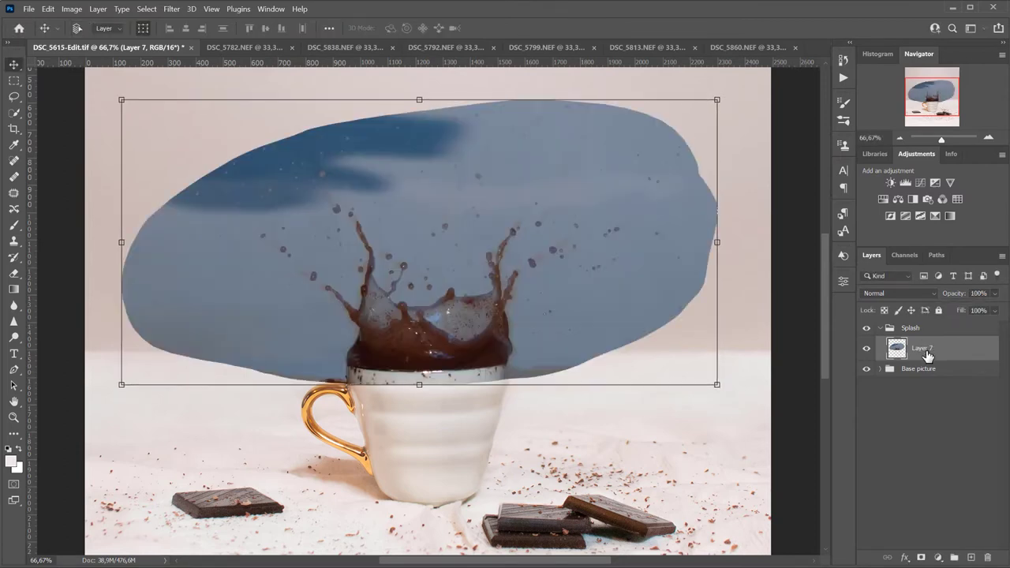
drag(716, 99, 722, 93)
drag(120, 99, 119, 93)
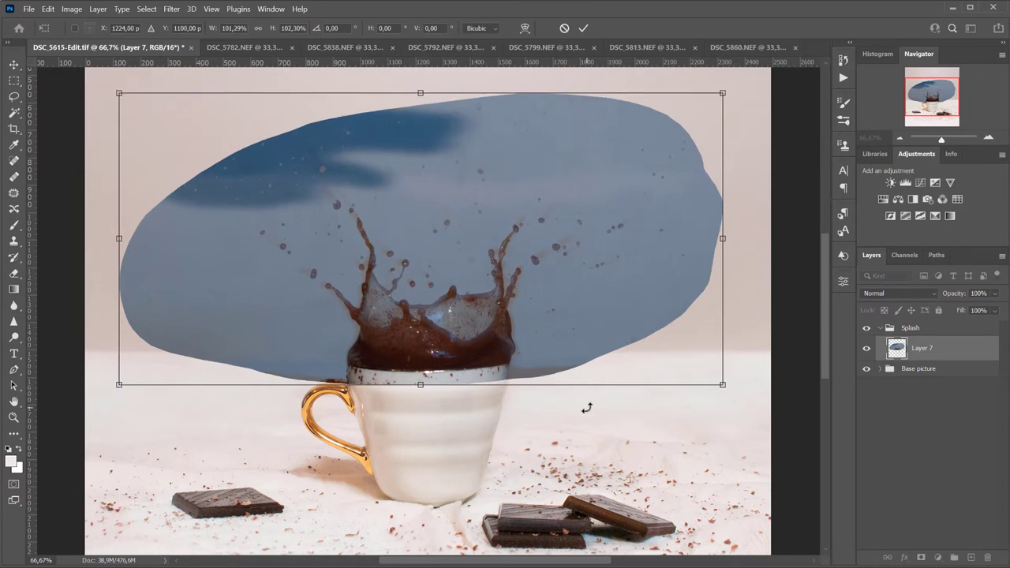
key(Return)
Step: Add a white layer mask to the splash layer
key(l)
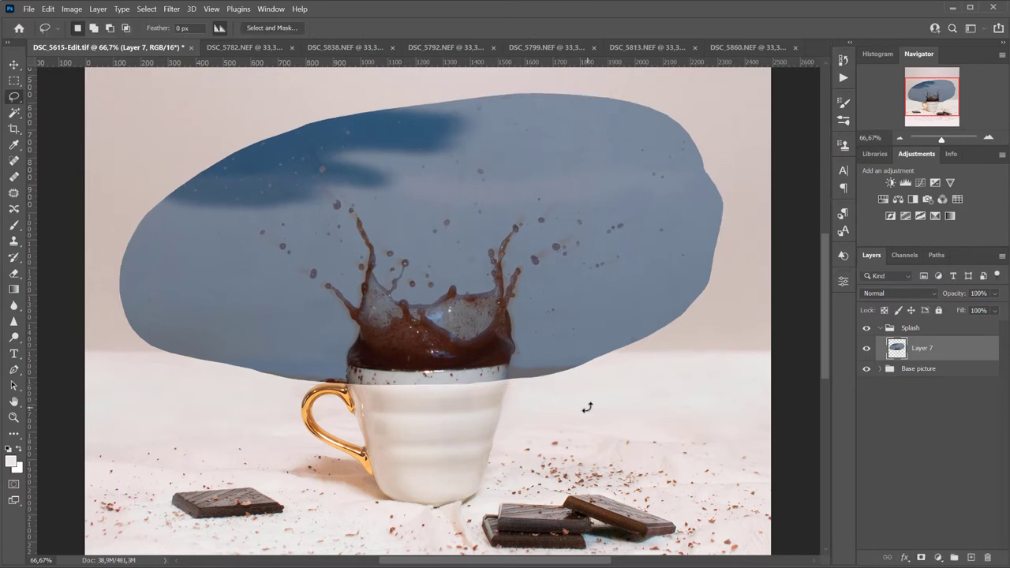
key(ctrl+1)
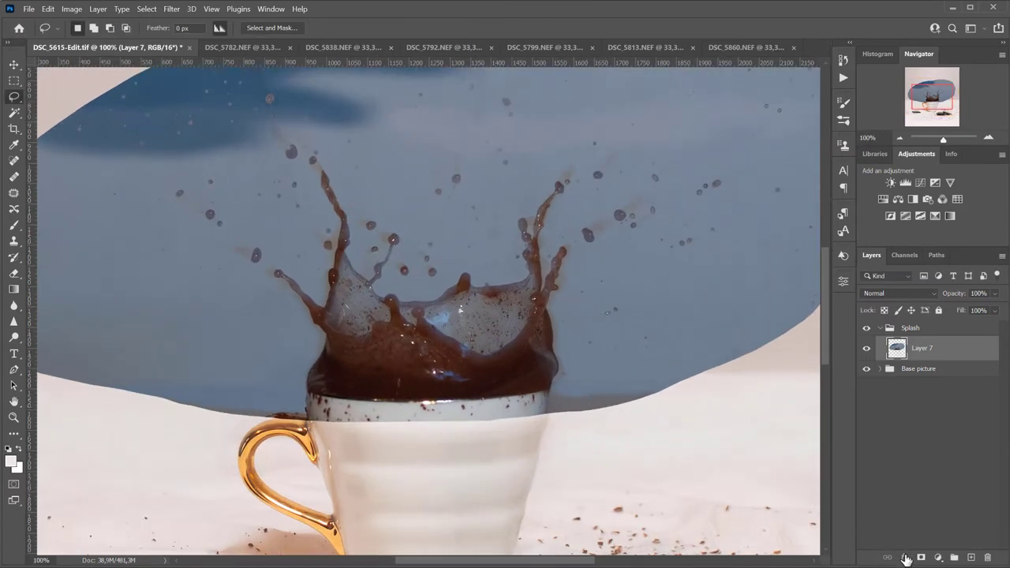
click(920, 558)
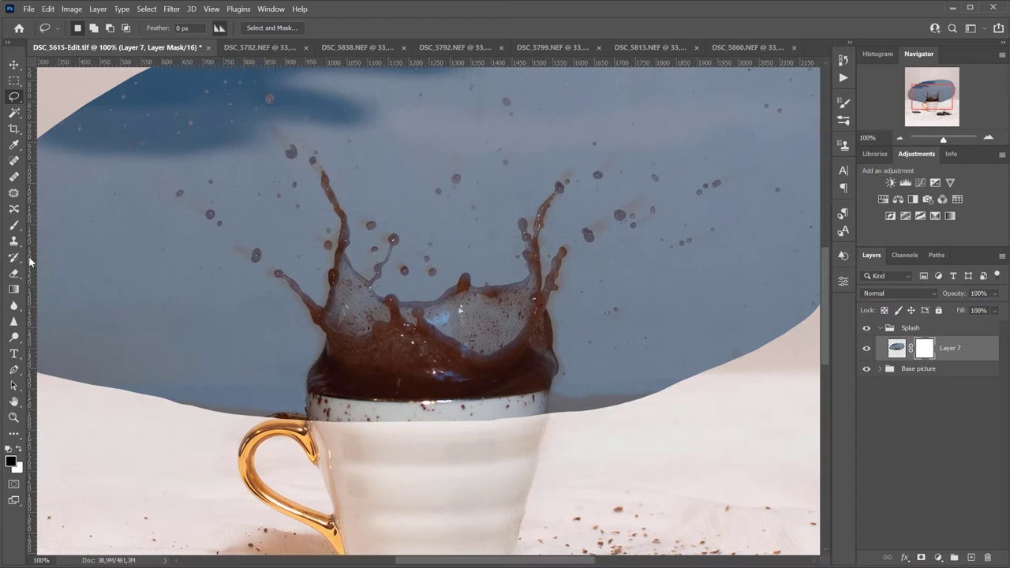
Step: Set up a 44 px Soft Round brush with 0% hardness, 100% opacity and 100% flow
click(15, 227)
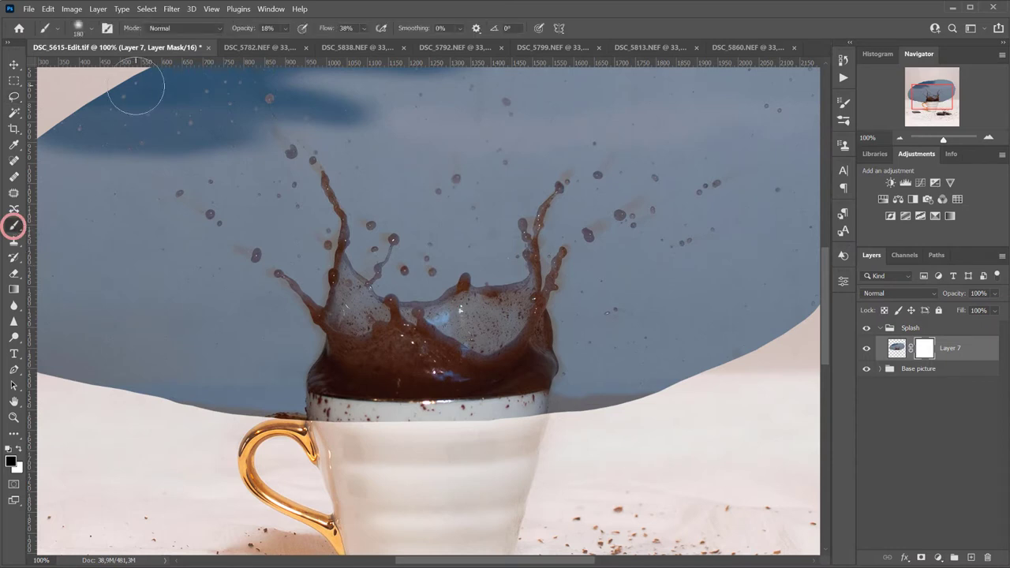
click(93, 30)
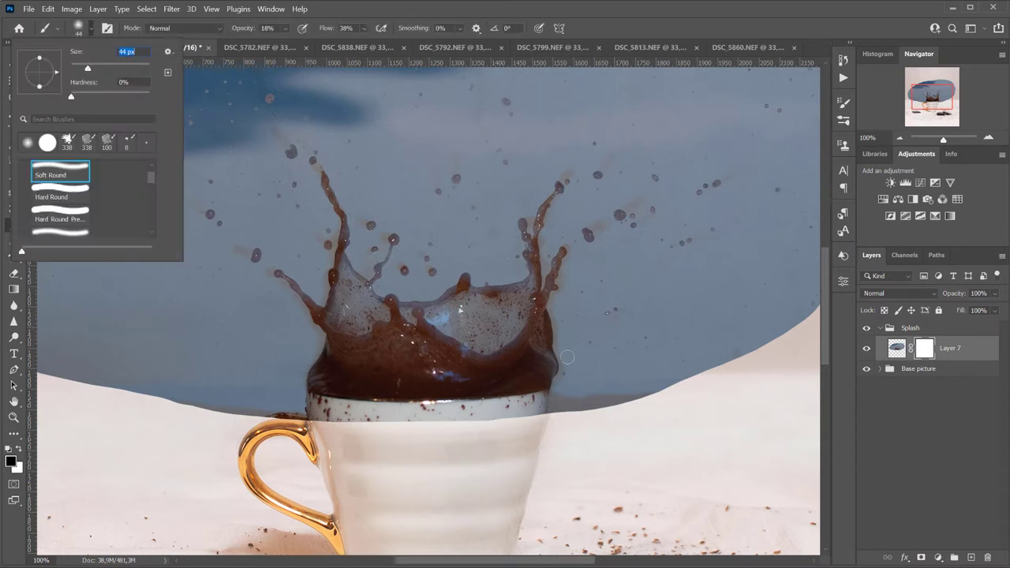
key(Return)
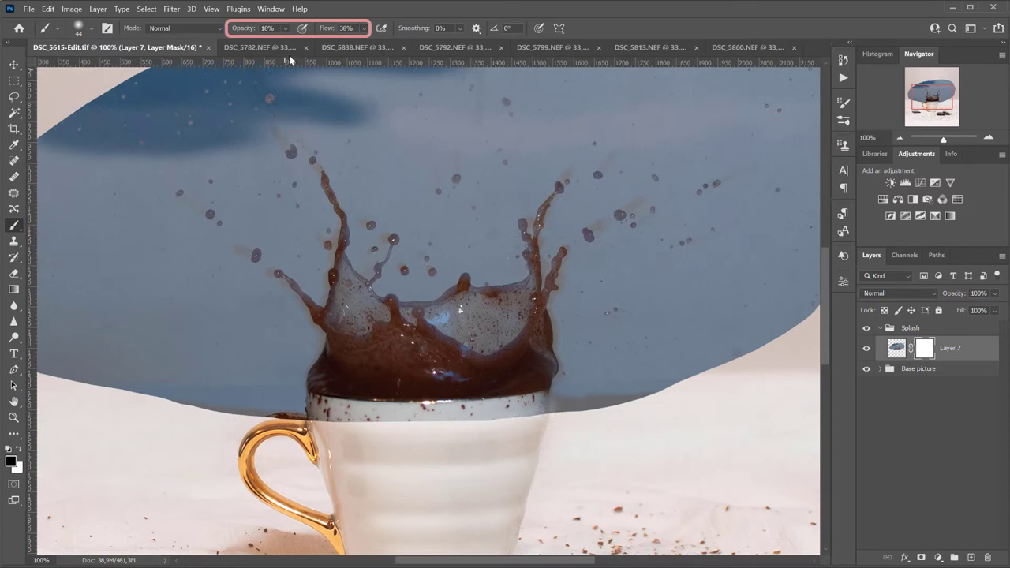
click(284, 29)
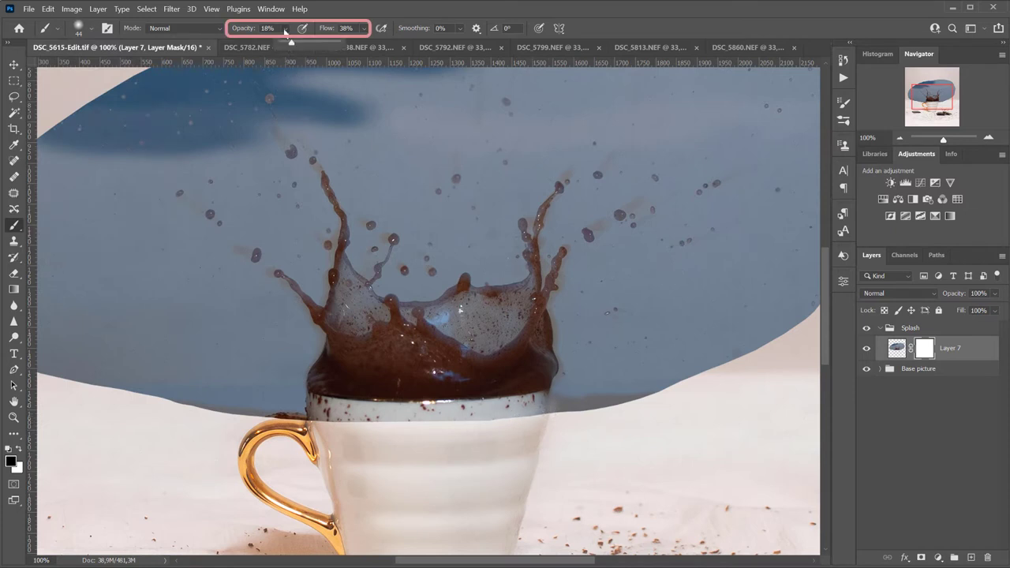
click(363, 29)
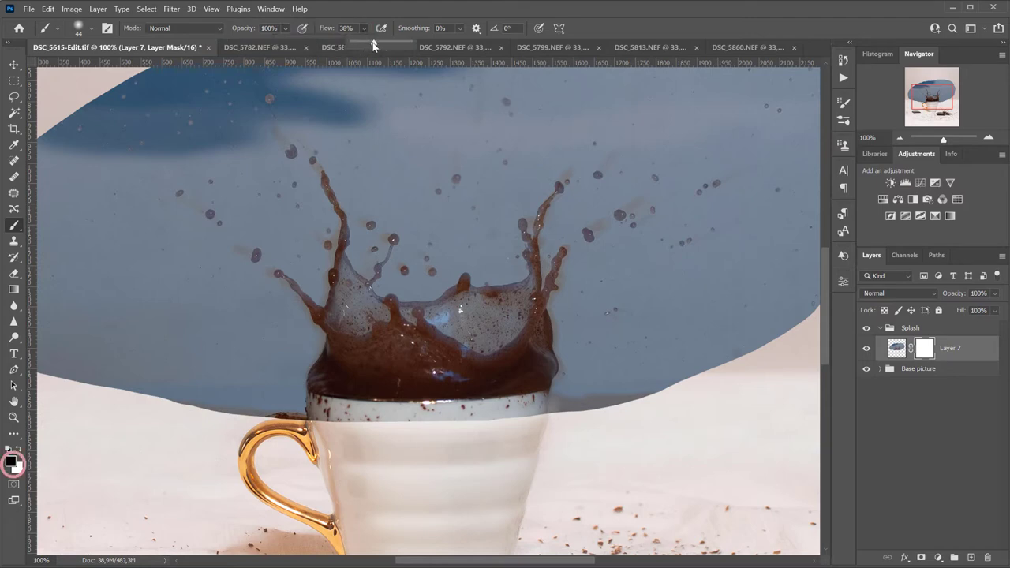
Step: Paint the mask along the cup's rim to hide the pasted cup, restoring chocolate with white where needed
drag(406, 412, 559, 402)
key(ctrl+plus)
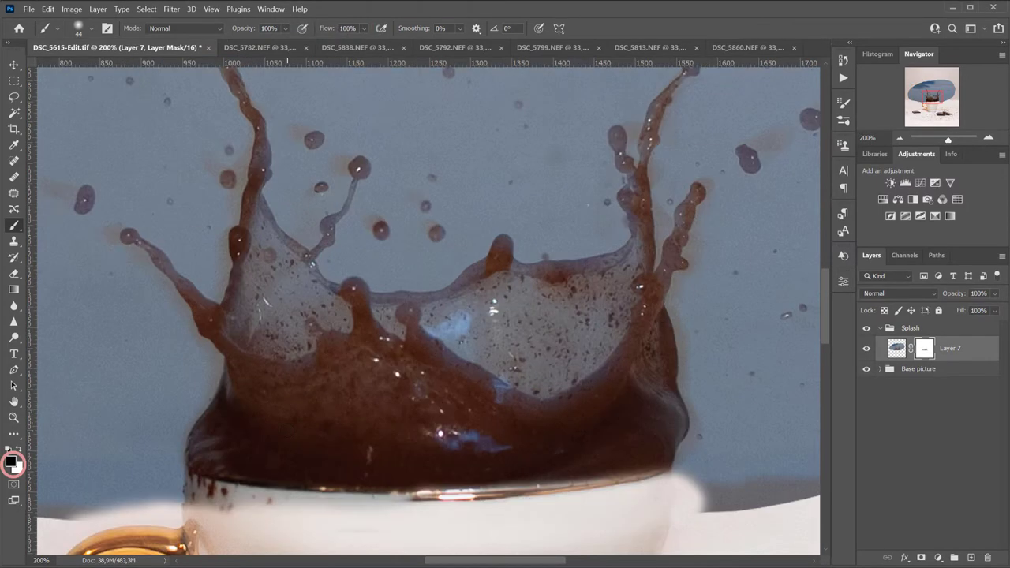
drag(162, 499, 349, 514)
drag(166, 470, 703, 481)
key(x)
mouse_move(345, 477)
mouse_down()
mouse_move(399, 475)
mouse_move(193, 458)
mouse_up()
key(x)
drag(694, 442, 801, 489)
Step: Mask out the blue backdrop along the splash's left edge and around its short left strand
scroll(491, 259, left, 5)
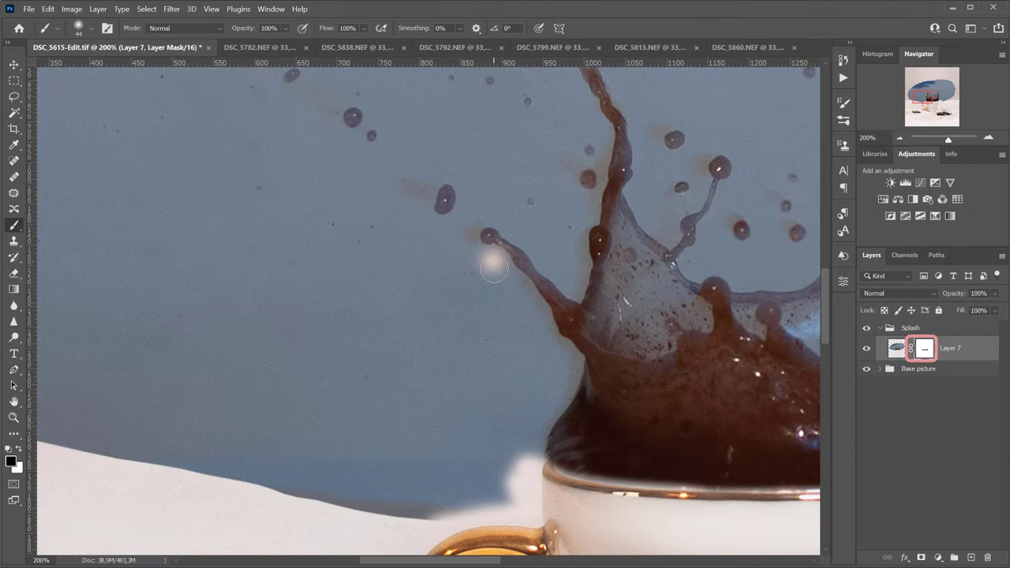
key(ctrl+plus)
key(ctrl+plus)
mouse_move(603, 422)
mouse_down()
mouse_move(716, 215)
mouse_move(691, 203)
mouse_up()
scroll(671, 306, up, 2)
mouse_move(671, 306)
mouse_down()
mouse_move(608, 238)
mouse_move(517, 102)
mouse_up()
Step: Reduce the brush size and mask the backdrop around the large droplet beyond the short left strand
scroll(516, 103, up, 2)
key(bracketleft)
key(bracketleft)
mouse_move(523, 189)
mouse_down()
mouse_move(715, 306)
mouse_move(527, 199)
mouse_up()
scroll(626, 216, up, 2)
scroll(505, 236, right, 4)
drag(267, 164, 239, 241)
Step: Mask the backdrop along both edges of the tall left strand, using a 9 px brush
mouse_move(523, 404)
mouse_down()
mouse_move(543, 292)
mouse_move(545, 319)
mouse_up()
drag(564, 259, 575, 198)
scroll(575, 198, up, 3)
key(bracketleft)
key(bracketleft)
drag(589, 377, 527, 181)
mouse_move(583, 281)
mouse_down()
mouse_move(539, 93)
mouse_move(644, 334)
mouse_up()
Step: Mask the backdrop from the base of the tall left strand around the thin inner strand
scroll(640, 334, down, 3)
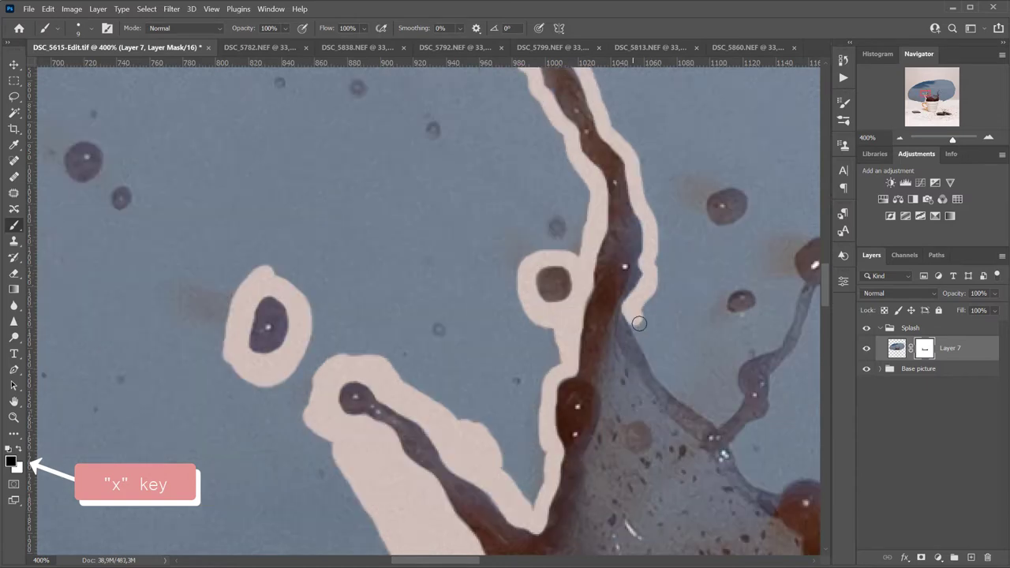
scroll(636, 322, down, 3)
drag(635, 187, 780, 203)
scroll(741, 219, right, 4)
scroll(741, 219, up, 2)
drag(563, 309, 581, 251)
mouse_move(572, 289)
mouse_down()
mouse_move(604, 267)
mouse_move(559, 390)
mouse_up()
Step: Mask around the droplets beside the thin inner strand and start outlining the splash's upper edge
key(ctrl+plus)
mouse_move(538, 242)
mouse_down()
mouse_move(529, 284)
mouse_move(543, 244)
mouse_up()
drag(566, 121, 540, 111)
scroll(544, 158, down, 2)
mouse_move(591, 339)
mouse_down()
mouse_move(579, 424)
mouse_move(794, 442)
mouse_up()
drag(700, 264, 716, 329)
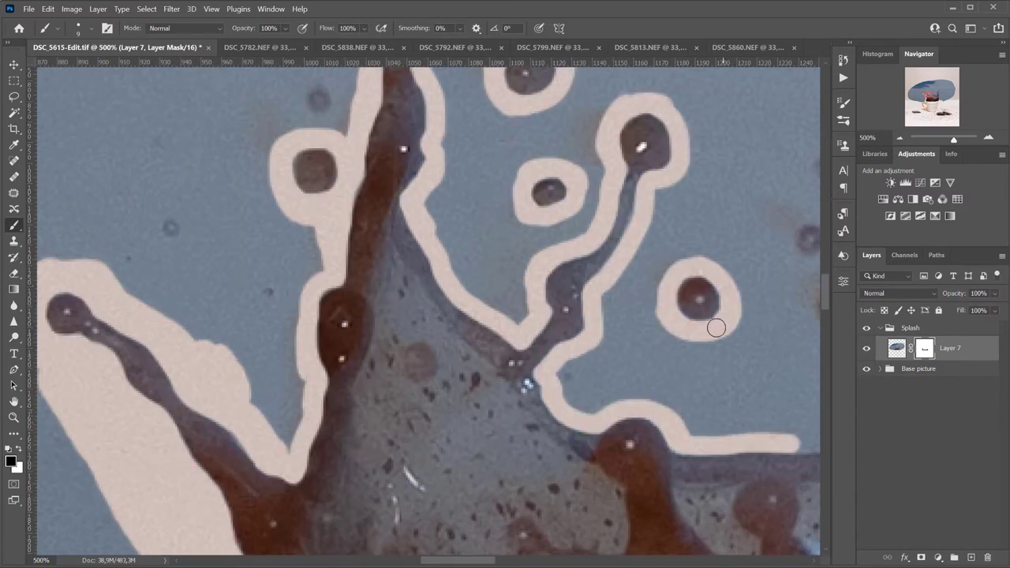
Step: Continue the mask along the splash's upper edge past the central bump and around the three droplets above it
scroll(710, 340, right, 5)
mouse_move(464, 442)
mouse_down()
mouse_move(634, 353)
mouse_move(710, 366)
mouse_up()
mouse_move(491, 282)
mouse_down()
mouse_move(541, 289)
mouse_move(485, 288)
mouse_up()
drag(474, 212, 469, 215)
drag(493, 142, 500, 150)
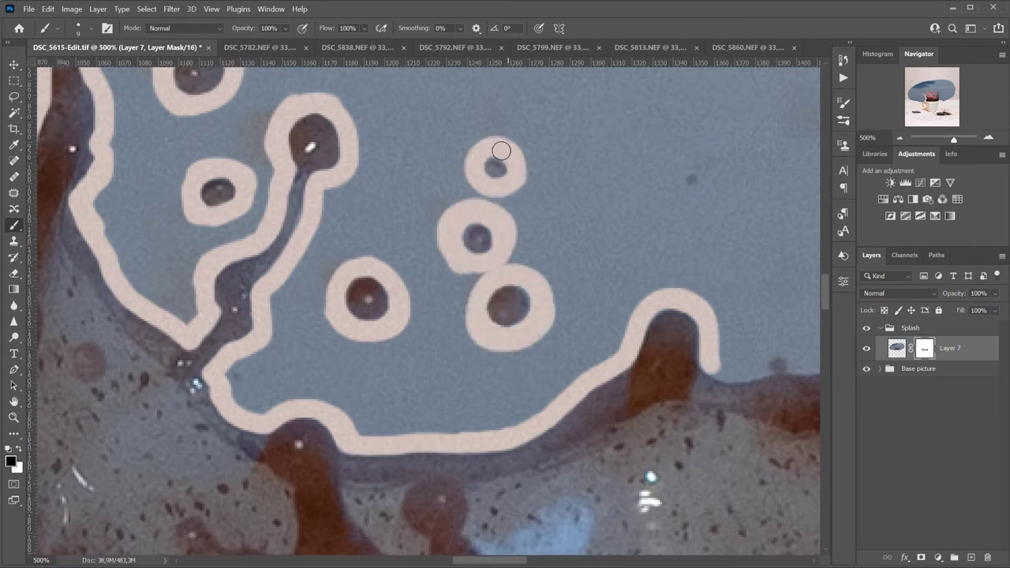
Step: Mask the backdrop along the inner edge of the right strands and around their tips
scroll(501, 150, right, 5)
mouse_move(327, 368)
mouse_down()
mouse_move(570, 243)
mouse_move(520, 228)
mouse_move(584, 175)
mouse_up()
key(ctrl+plus)
scroll(586, 177, up, 5)
mouse_move(524, 384)
mouse_down()
mouse_move(537, 226)
mouse_move(593, 144)
mouse_up()
scroll(593, 144, up, 3)
mouse_move(427, 278)
mouse_down()
mouse_move(525, 154)
mouse_move(539, 228)
mouse_up()
Step: Mask the backdrop down the splash's outer right edge to the cup's rim
scroll(508, 349, down, 3)
scroll(478, 239, down, 2)
mouse_move(448, 506)
mouse_down()
mouse_move(495, 286)
mouse_move(489, 267)
mouse_move(590, 315)
mouse_up()
scroll(590, 316, down, 3)
drag(585, 110, 516, 448)
scroll(541, 383, down, 5)
mouse_move(538, 87)
mouse_down()
mouse_move(563, 288)
mouse_move(304, 464)
mouse_up()
Step: Paint white on the mask along the inside of the cup's rim to bring back the chocolate
key(x)
key(x)
scroll(363, 455, left, 5)
drag(678, 417, 379, 456)
scroll(378, 455, left, 8)
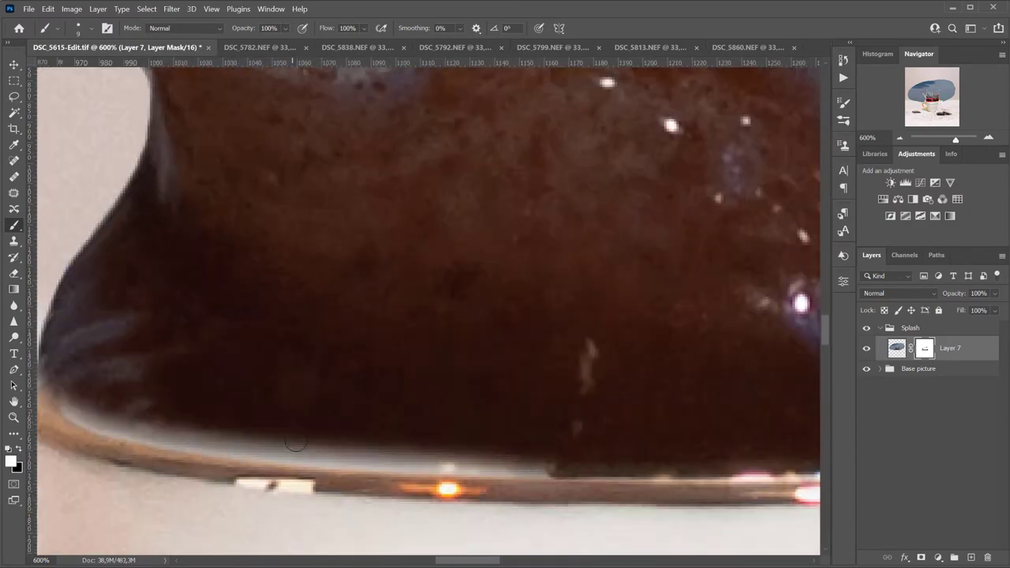
drag(292, 443, 647, 476)
scroll(368, 466, left, 4)
Step: Switch back to black and mask around the droplets near the tip of the tall right strand
key(ctrl+minus)
key(ctrl+minus)
key(ctrl+minus)
scroll(639, 436, up, 5)
scroll(639, 435, right, 6)
key(x)
key(ctrl+plus)
key(ctrl+plus)
mouse_move(487, 280)
mouse_down()
mouse_move(517, 365)
mouse_move(485, 281)
mouse_up()
scroll(484, 300, up, 4)
drag(509, 215, 557, 207)
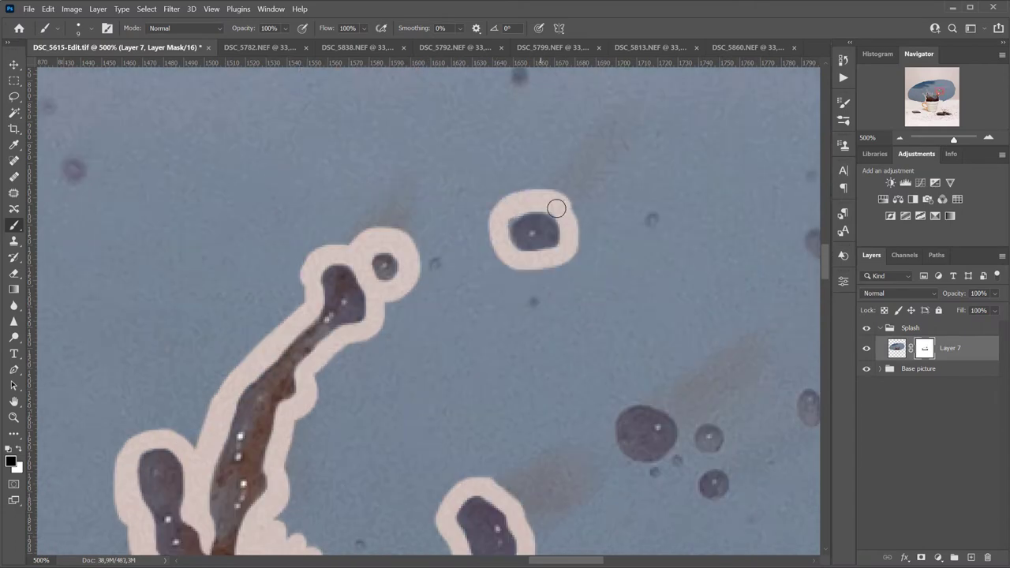
Step: Mask the backdrop around the group of droplets to the right of the tall right strand
scroll(557, 208, right, 4)
drag(592, 111, 580, 125)
mouse_move(475, 314)
mouse_down()
mouse_move(393, 324)
mouse_move(519, 367)
mouse_move(488, 338)
mouse_up()
key(x)
key(x)
drag(420, 356, 447, 390)
scroll(450, 355, up, 5)
drag(313, 202, 286, 221)
Step: Mask around the remaining scattered droplets at the far right of the splash
scroll(314, 206, down, 6)
scroll(313, 207, right, 4)
drag(477, 257, 502, 273)
drag(606, 203, 592, 205)
mouse_move(447, 266)
mouse_down()
mouse_move(466, 300)
mouse_move(450, 308)
mouse_up()
scroll(473, 268, up, 4)
mouse_move(597, 281)
mouse_down()
mouse_move(601, 305)
mouse_move(557, 333)
mouse_move(466, 356)
mouse_up()
scroll(545, 339, down, 4)
Step: Mask the backdrop around the two neighbouring droplets high above the middle of the splash
scroll(460, 401, left, 6)
key(ctrl+minus)
key(ctrl+minus)
scroll(489, 339, left, 4)
mouse_move(527, 261)
mouse_down()
mouse_move(536, 295)
mouse_move(527, 262)
mouse_up()
key(ctrl+plus)
drag(473, 299, 482, 334)
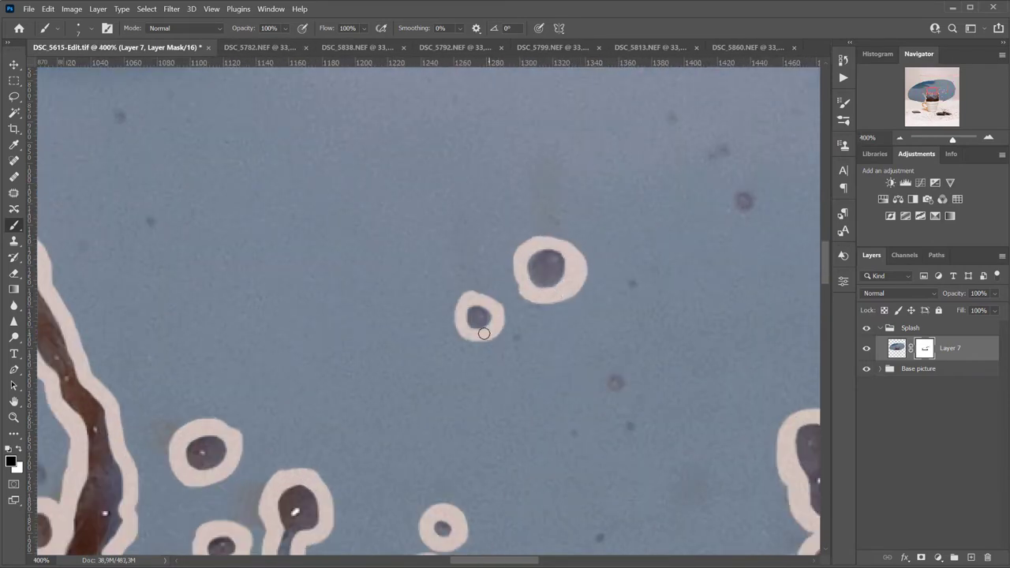
Step: Mask around further small droplets floating above the centre of the splash
scroll(483, 334, up, 4)
scroll(482, 334, right, 3)
mouse_move(549, 166)
mouse_down()
mouse_move(582, 219)
mouse_move(549, 264)
mouse_up()
scroll(584, 226, down, 6)
drag(423, 254, 427, 276)
Step: Mask the backdrop around the three droplets at the far left of the splash
scroll(442, 272, up, 6)
drag(525, 561, 427, 561)
drag(244, 265, 279, 268)
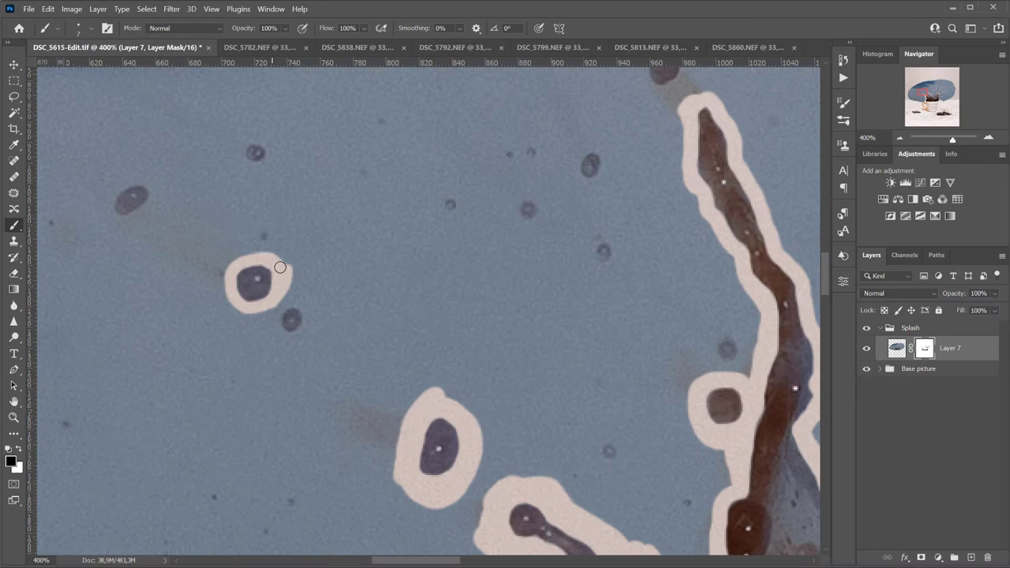
drag(281, 303, 276, 320)
mouse_move(149, 206)
mouse_down()
mouse_move(131, 217)
mouse_move(150, 202)
mouse_up()
Step: Mask the backdrop around the small droplets beside and above the splash's left arm
drag(574, 174, 584, 183)
drag(590, 239, 593, 267)
scroll(604, 261, up, 4)
mouse_move(677, 195)
mouse_down()
mouse_move(689, 222)
mouse_move(674, 199)
mouse_up()
drag(566, 162, 558, 218)
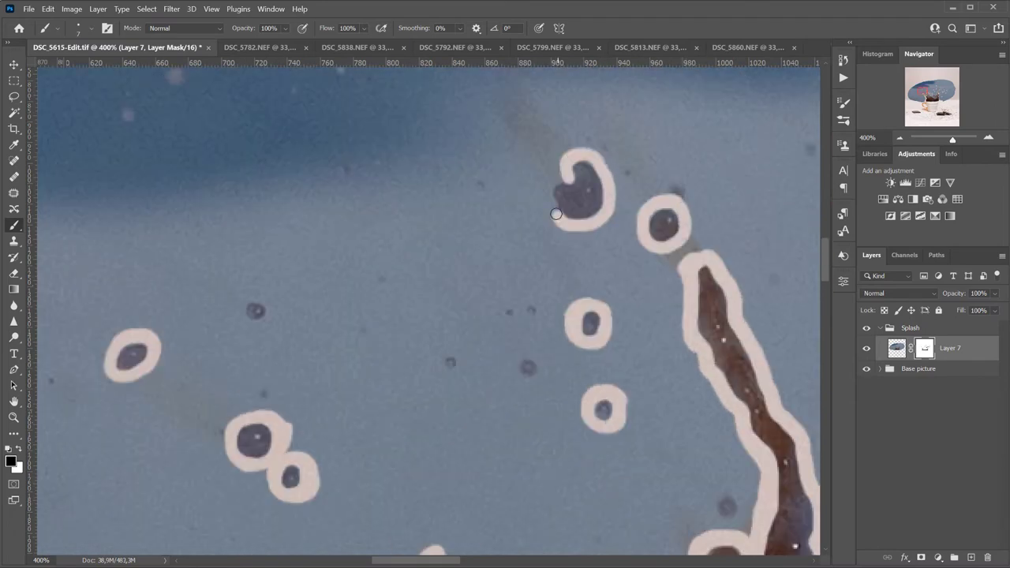
scroll(568, 229, down, 5)
drag(712, 288, 742, 306)
Step: Enlarge the brush and mask out the large remaining backdrop areas above and around the splash
key(ctrl+minus)
key(ctrl+minus)
key(ctrl+minus)
key(ctrl+minus)
drag(424, 450, 451, 433)
scroll(505, 315, right, 3)
click(90, 29)
key(ctrl+plus)
key(ctrl+plus)
mouse_move(363, 339)
mouse_down()
mouse_move(505, 150)
mouse_move(552, 316)
mouse_up()
drag(410, 221, 394, 331)
drag(466, 347, 524, 365)
drag(63, 158, 296, 252)
Step: Reduce the brush size and mask the remaining backdrop pockets between the splash's left and right arms
key(bracketleft)
key(bracketleft)
key(bracketleft)
key(bracketleft)
key(bracketleft)
mouse_move(545, 411)
mouse_down()
mouse_move(595, 466)
mouse_move(655, 260)
mouse_up()
drag(265, 252, 275, 354)
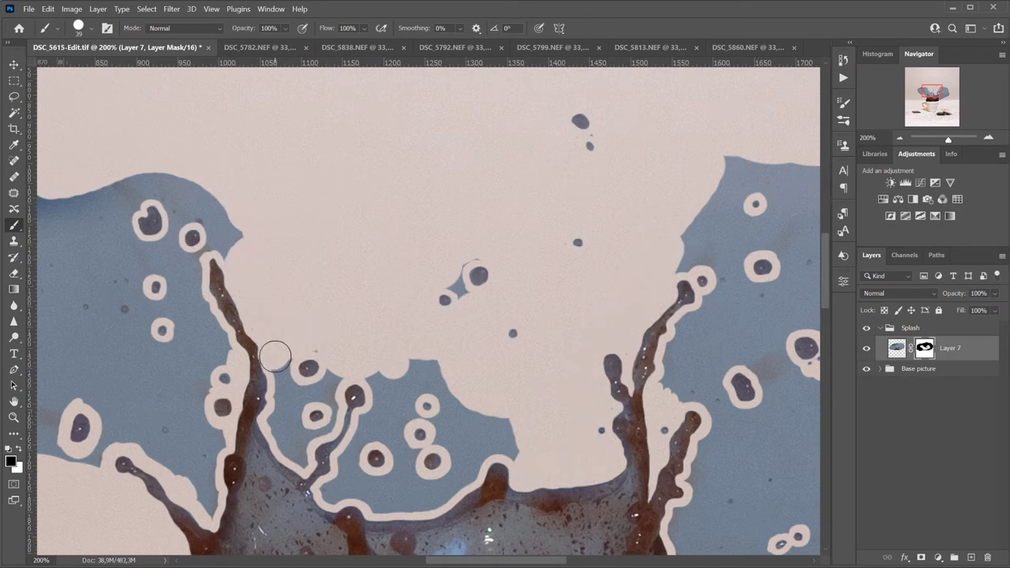
drag(387, 387, 489, 473)
key(bracketleft)
key(bracketleft)
key(bracketleft)
mouse_move(418, 418)
mouse_down()
mouse_move(299, 435)
mouse_move(301, 457)
mouse_up()
Step: Mask the remaining backdrop around the droplets on the left side of the splash, adjusting the brush size
scroll(316, 450, left, 5)
mouse_move(513, 479)
mouse_down()
mouse_move(479, 207)
mouse_move(327, 417)
mouse_move(190, 315)
mouse_up()
key(bracketright)
key(bracketright)
key(bracketright)
key(bracketleft)
key(bracketleft)
mouse_move(261, 332)
mouse_down()
mouse_move(225, 281)
mouse_move(300, 328)
mouse_up()
drag(434, 245, 481, 327)
Step: Mask the remaining backdrop between the droplets on the right side of the splash
scroll(473, 315, right, 8)
mouse_move(474, 190)
mouse_down()
mouse_move(450, 315)
mouse_move(489, 491)
mouse_move(509, 378)
mouse_up()
scroll(450, 316, down, 3)
scroll(509, 378, up, 3)
mouse_move(600, 162)
mouse_down()
mouse_move(537, 291)
mouse_move(748, 245)
mouse_move(608, 225)
mouse_up()
scroll(599, 260, down, 3)
mouse_move(580, 284)
mouse_down()
mouse_move(566, 403)
mouse_move(679, 316)
mouse_up()
scroll(571, 375, down, 3)
scroll(686, 339, down, 2)
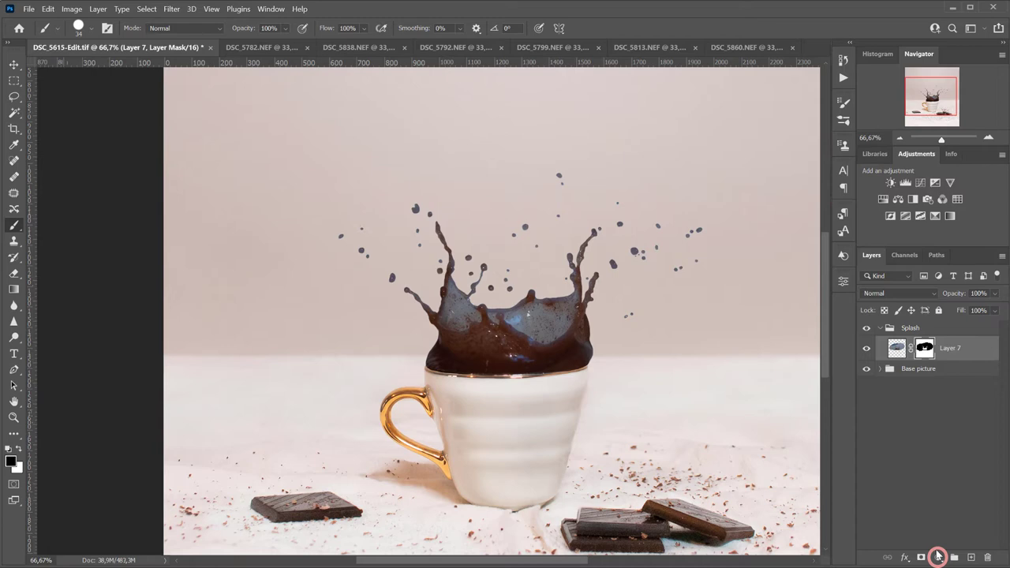
Step: Add a Hue/Saturation adjustment clipped to the splash layer and enable Colorize
click(937, 557)
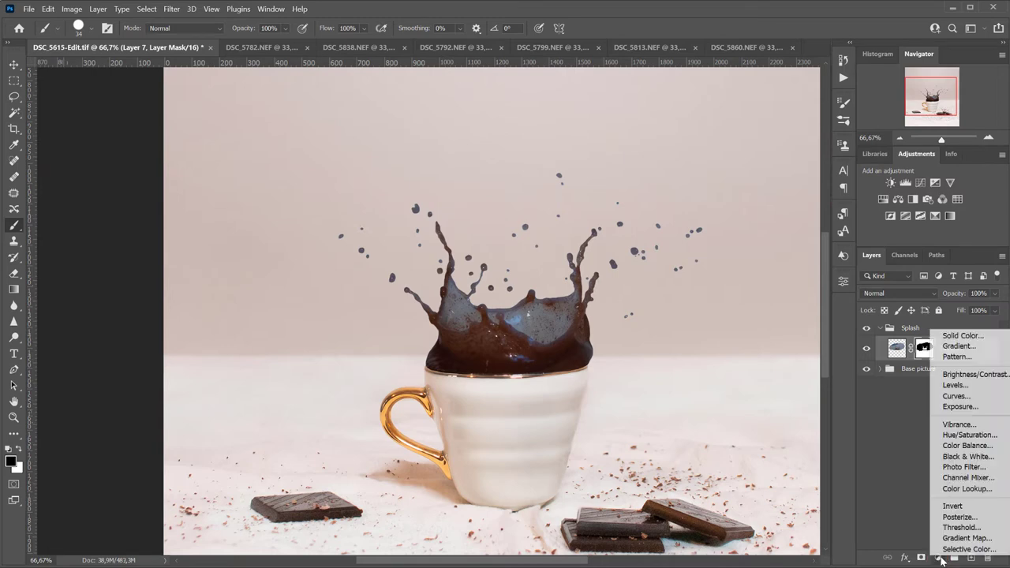
click(983, 436)
key(v)
key(ctrl+plus)
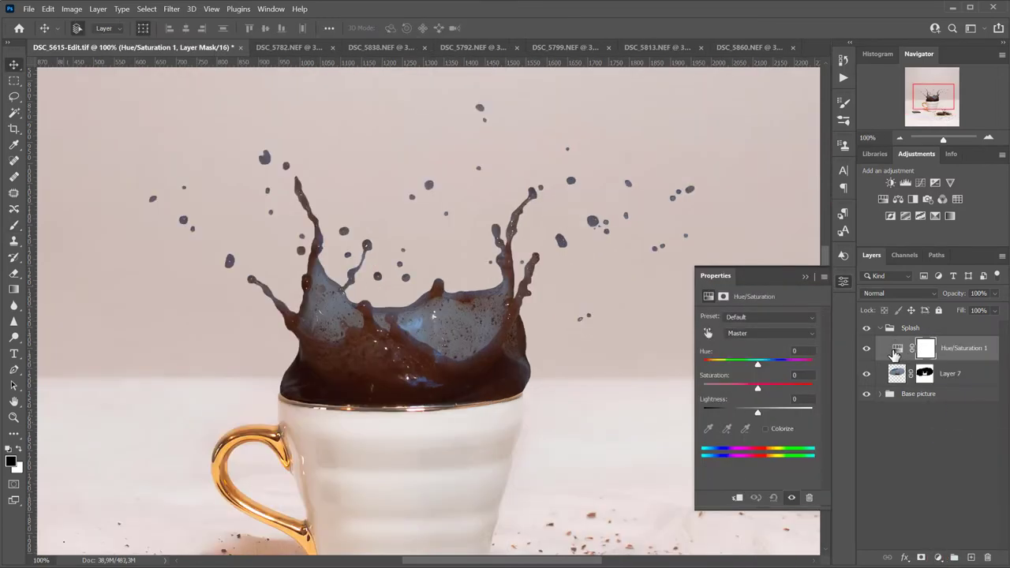
click(738, 498)
click(765, 429)
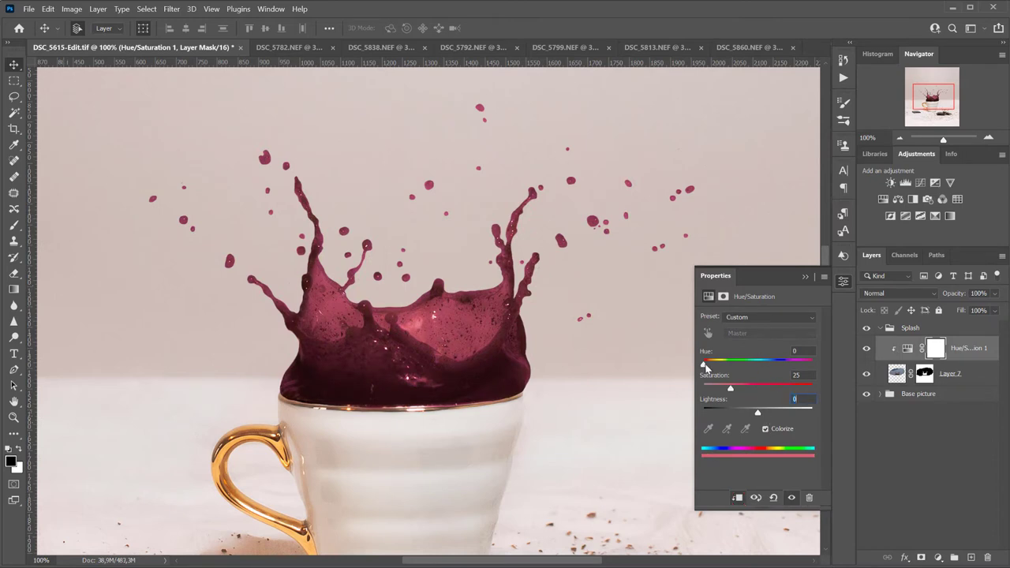
Step: Tint the splash chocolate brown with hue 25, saturation 22 and lightness 0, comparing it with the adjustment hidden
drag(705, 367, 716, 369)
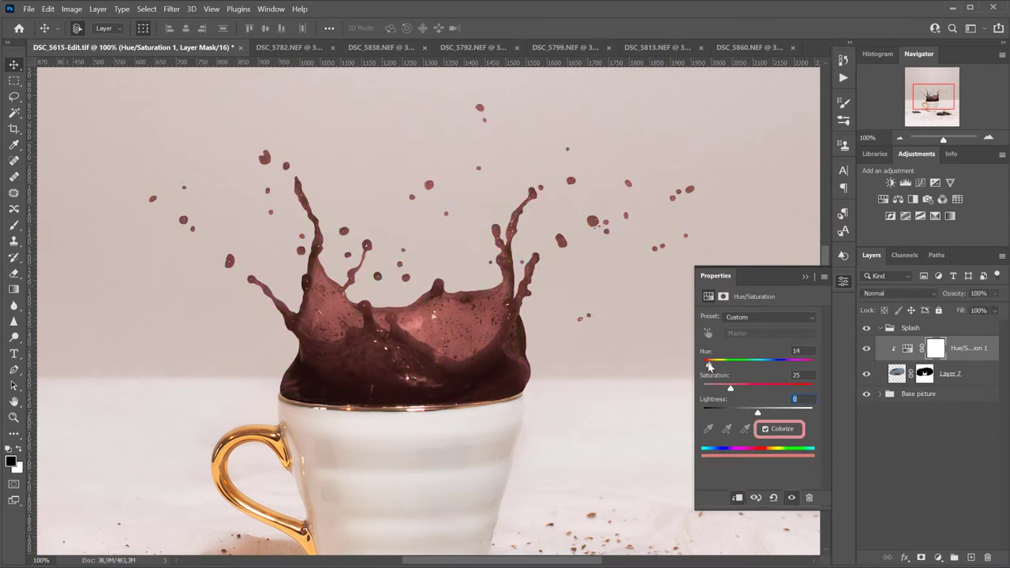
mouse_move(710, 367)
mouse_down()
mouse_move(820, 382)
mouse_move(715, 375)
mouse_up()
drag(759, 416, 752, 416)
click(792, 497)
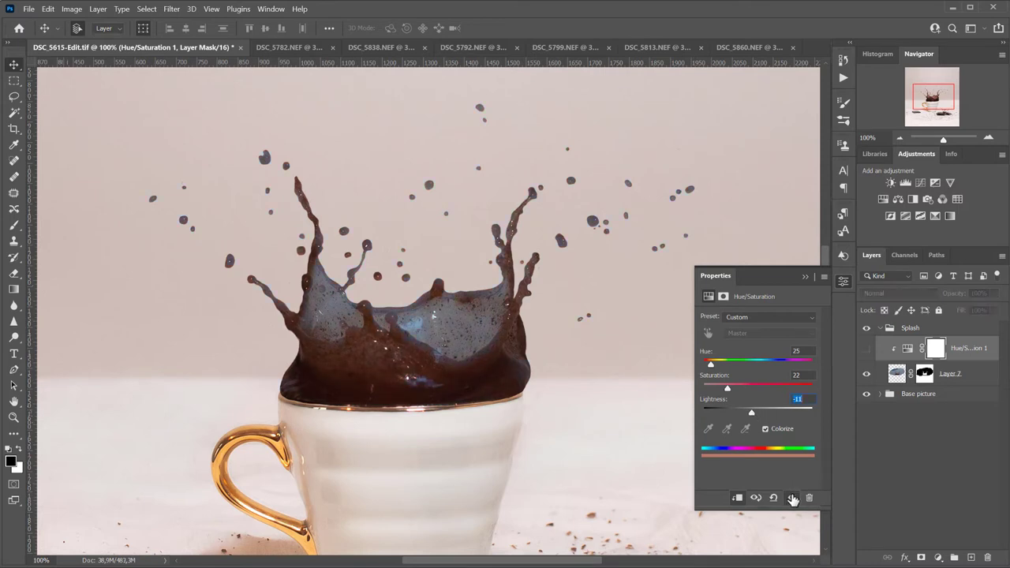
click(792, 498)
drag(751, 414, 758, 415)
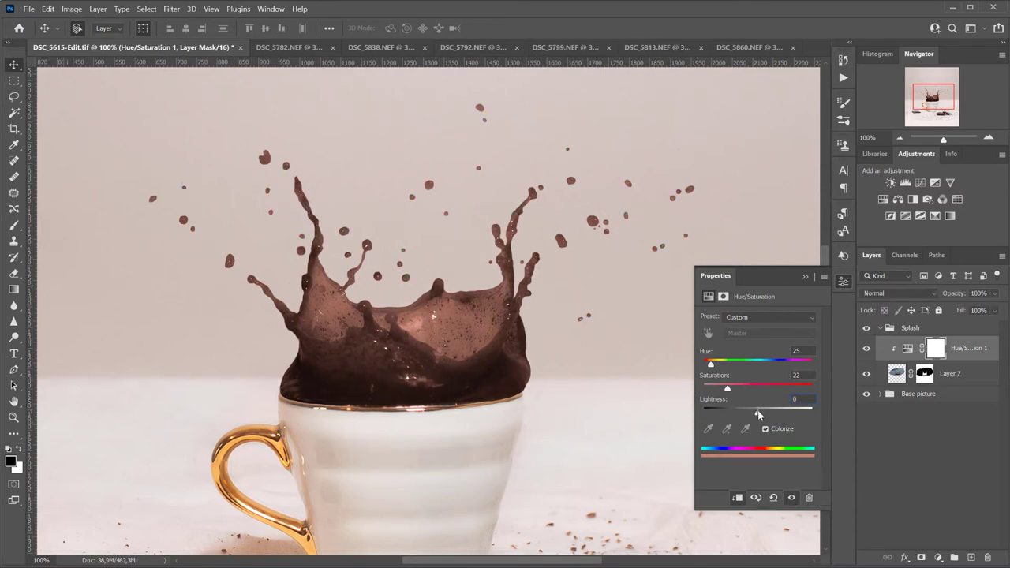
click(805, 279)
key(ctrl+minus)
key(ctrl+minus)
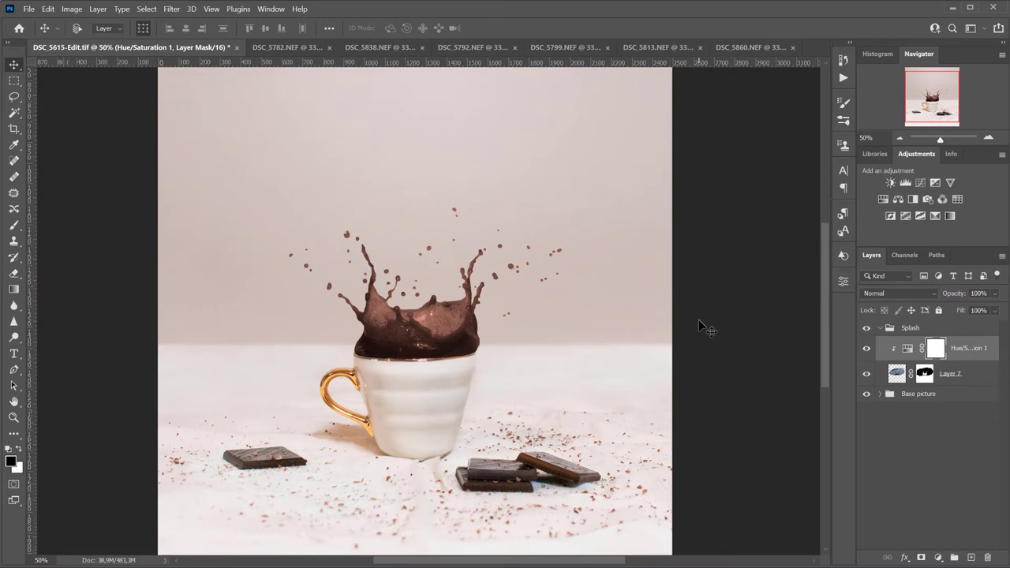
Step: Add a Curves adjustment clipped to the splash and raise the curve at input 116 to brighten it
key(ctrl+plus)
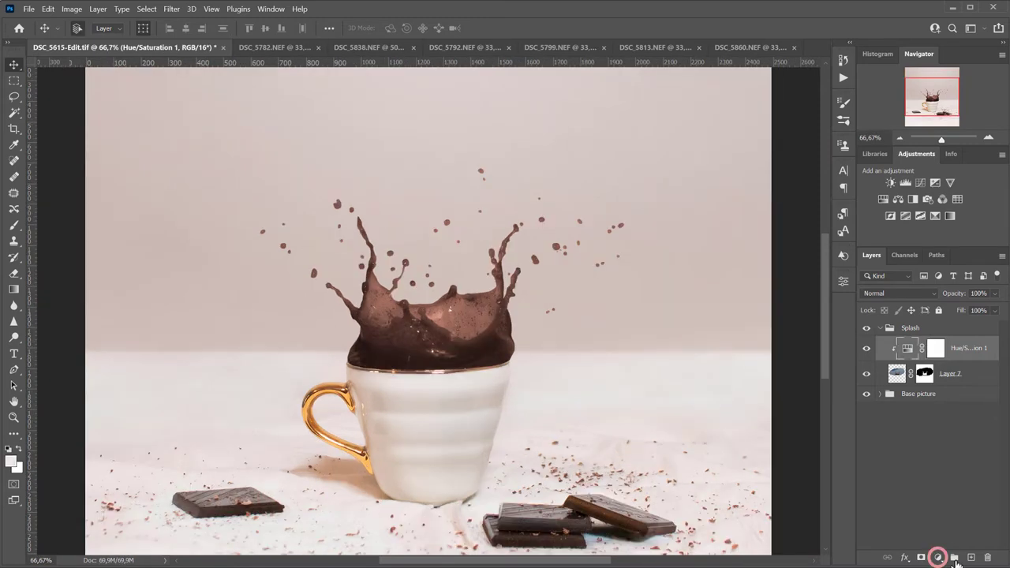
click(939, 557)
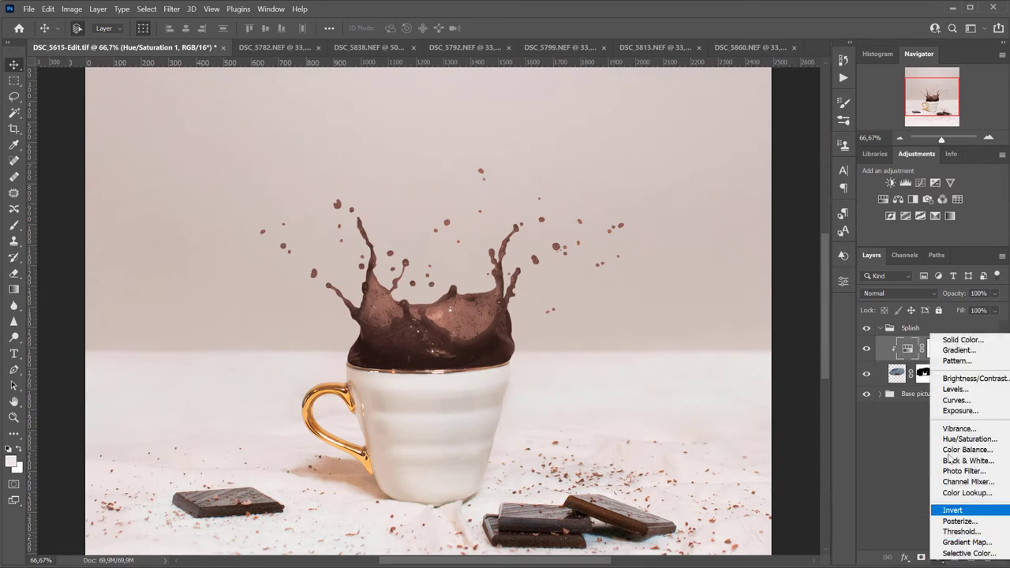
click(951, 400)
drag(771, 387, 770, 377)
click(738, 497)
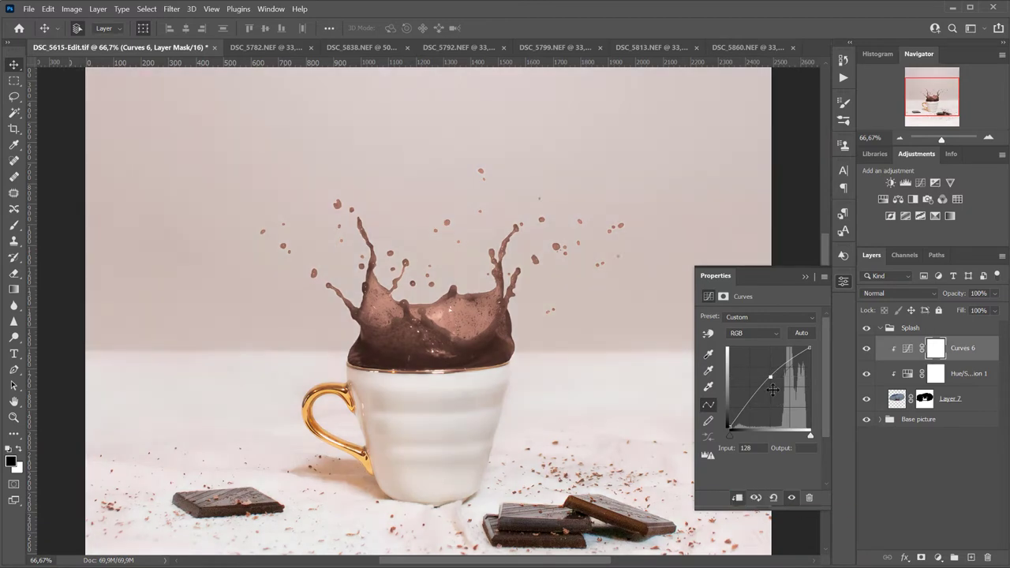
drag(769, 378, 767, 375)
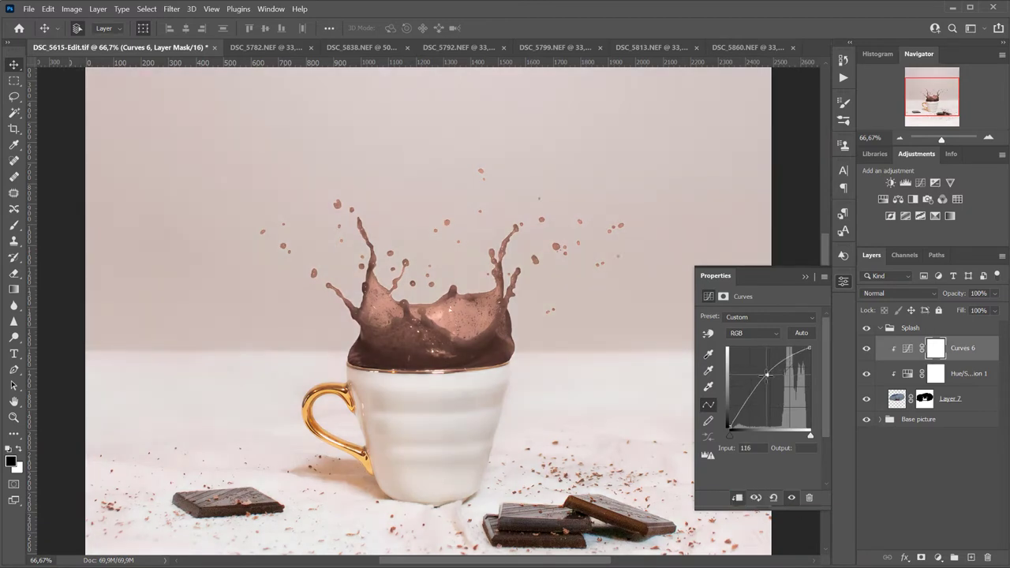
Step: Invert the brightening Curves mask to black and choose a Soft Round brush with 0% hardness
click(935, 348)
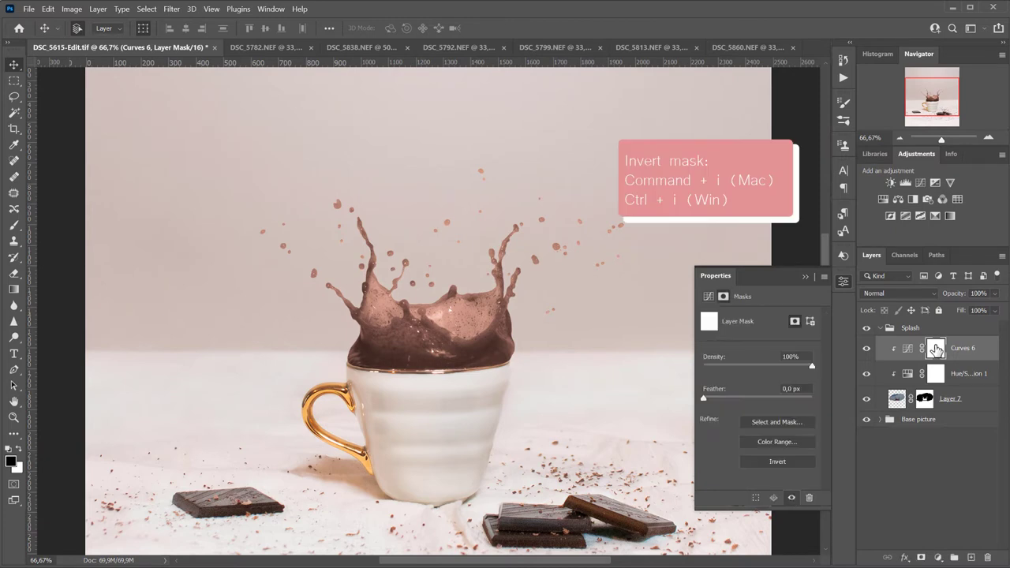
key(ctrl+i)
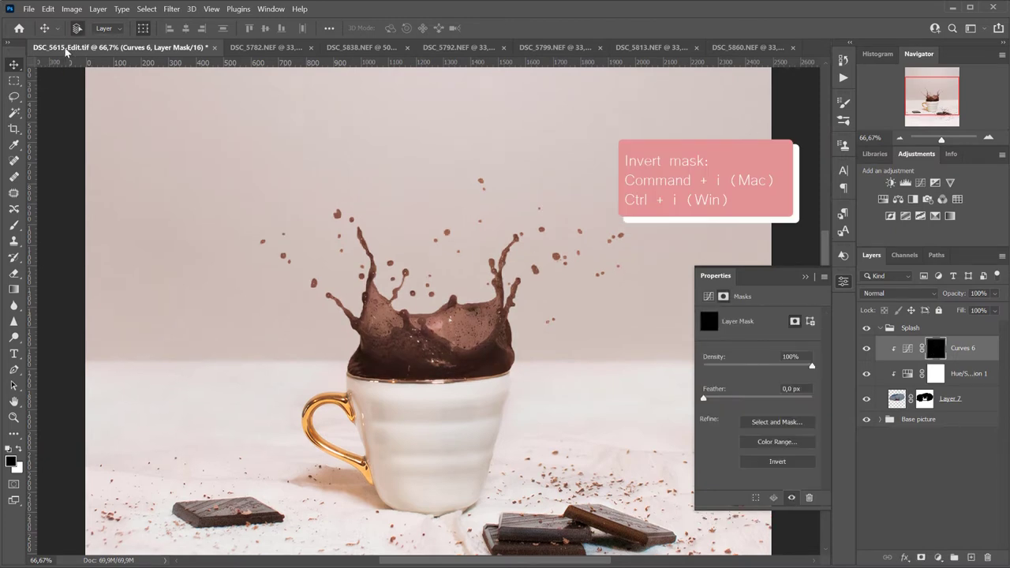
click(14, 224)
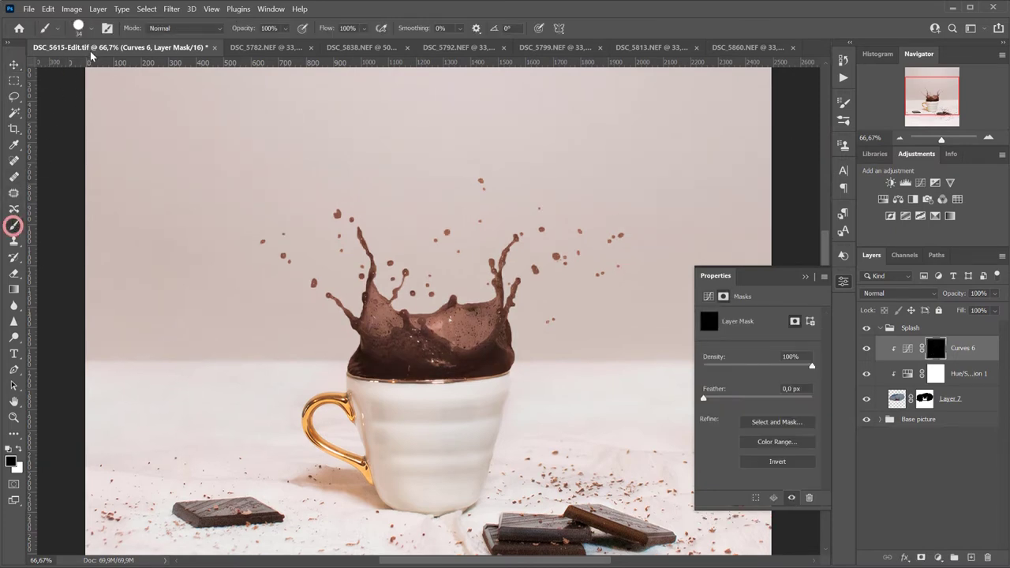
click(91, 32)
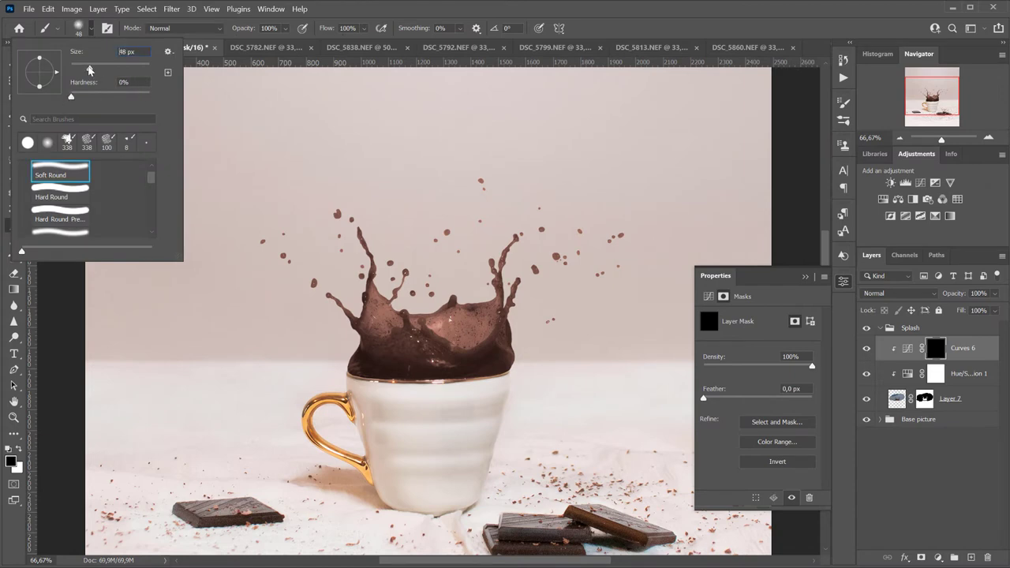
key(Return)
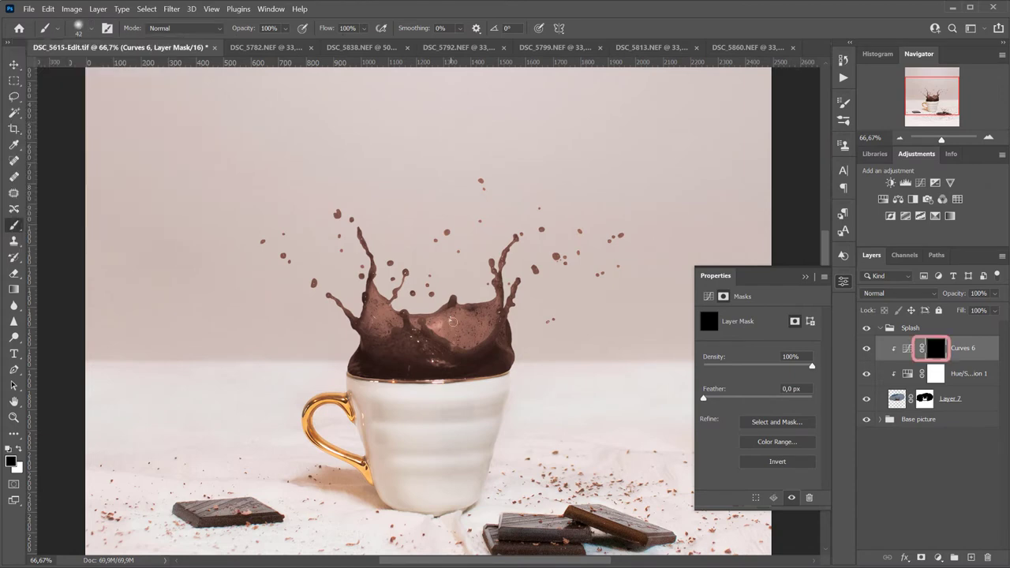
Step: Paint white on the mask with a 17 px brush at 39% opacity to brighten the splash's rims and arms
key(ctrl+plus)
key(ctrl+plus)
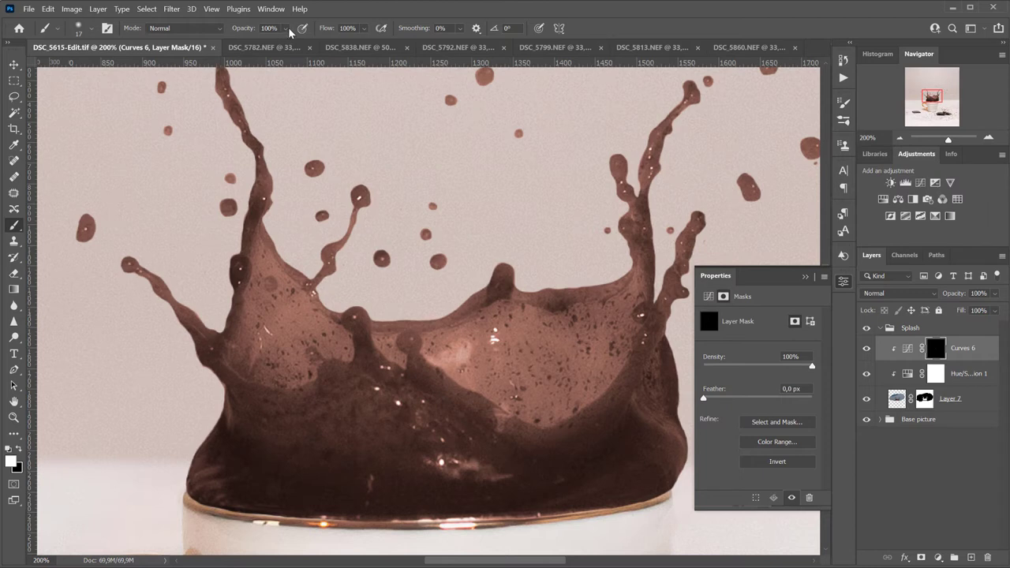
drag(265, 47, 297, 46)
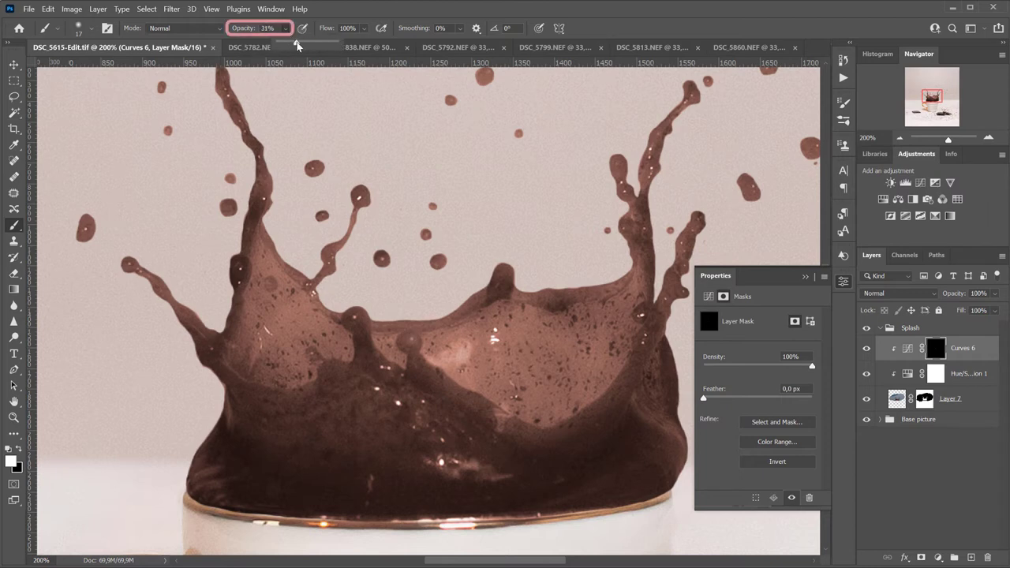
drag(413, 363, 513, 425)
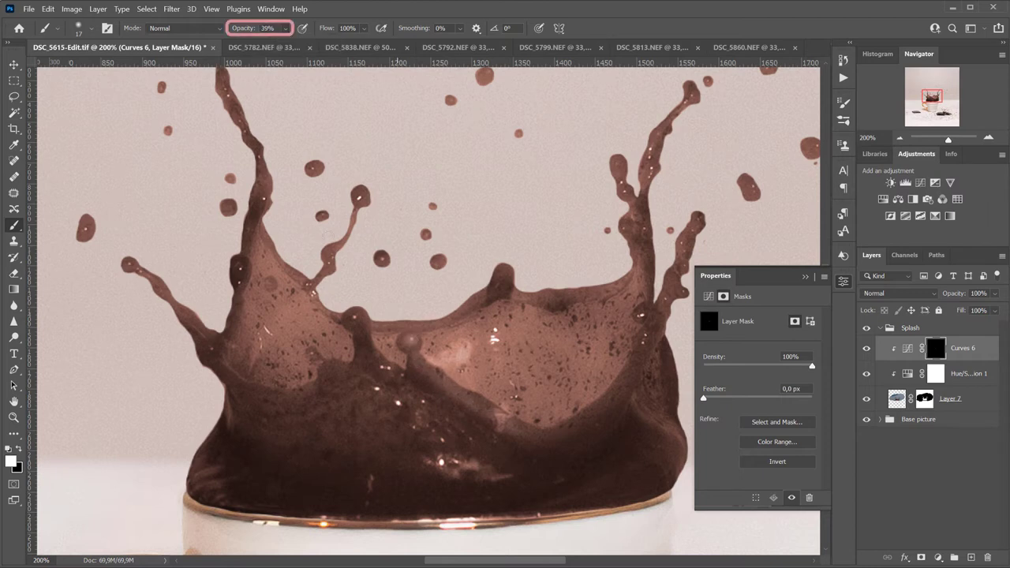
drag(643, 341, 545, 426)
drag(667, 287, 666, 313)
drag(615, 287, 521, 296)
drag(630, 213, 623, 190)
drag(645, 173, 651, 155)
drag(361, 199, 344, 243)
drag(263, 239, 319, 314)
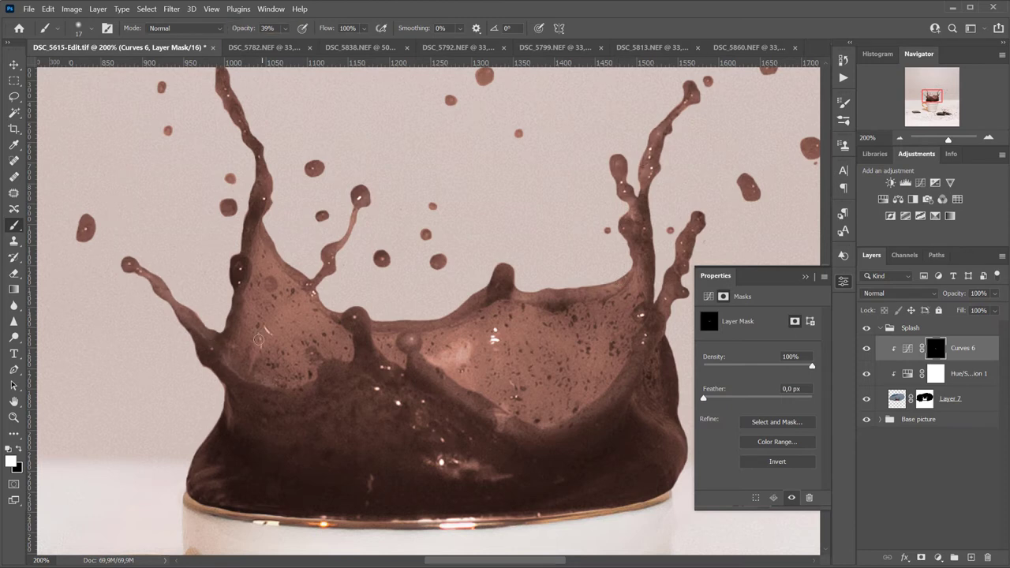
Step: Paint highlights onto the droplets above and to the right of the splash at 39% brush opacity
scroll(653, 251, up, 2)
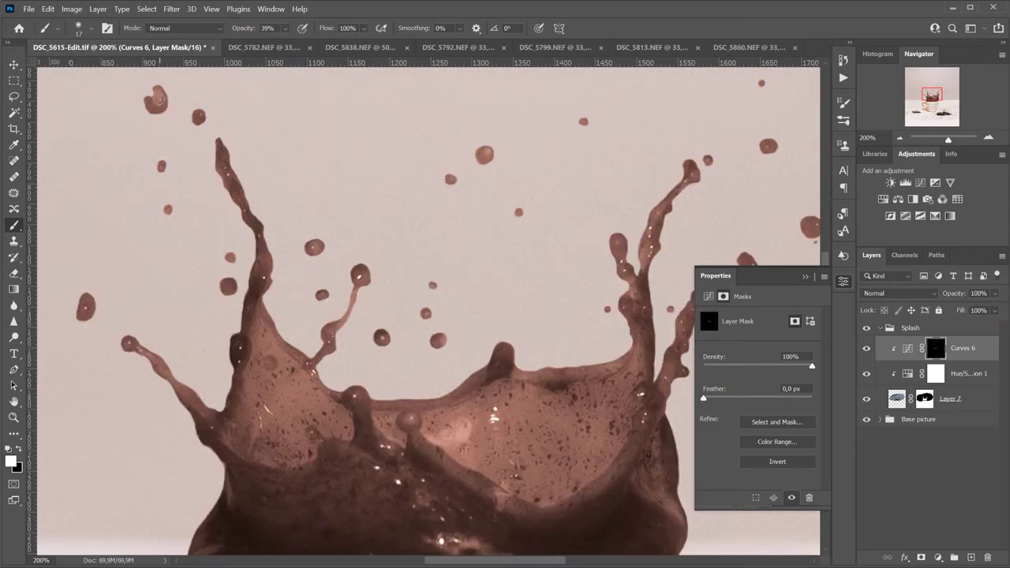
scroll(87, 300, right, 4)
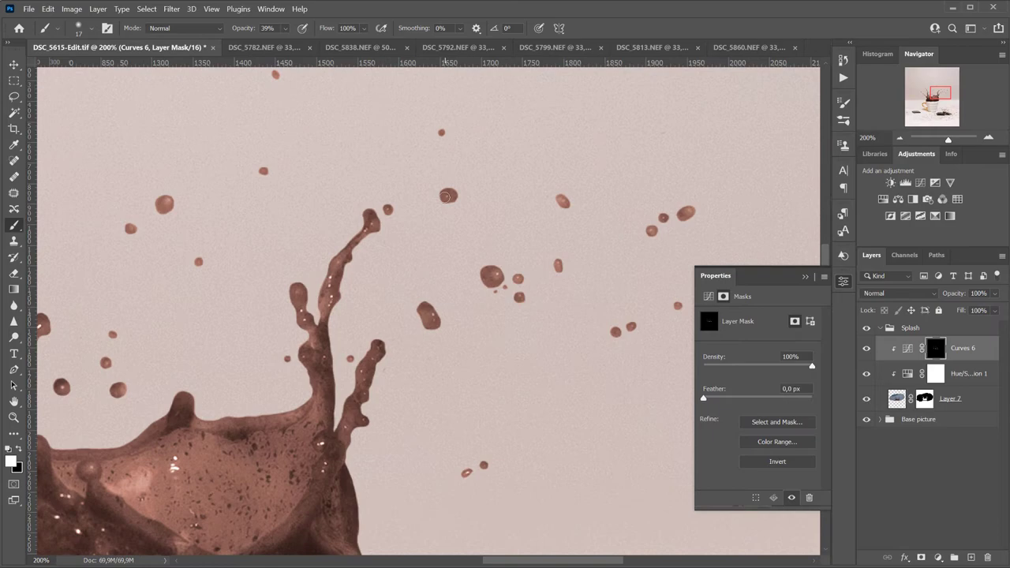
scroll(670, 277, down, 1)
Step: Lower the brush opacity to 16%, add softer highlights to the splash body, and compare with the brightening layer hidden
scroll(379, 344, down, 5)
key(1)
key(6)
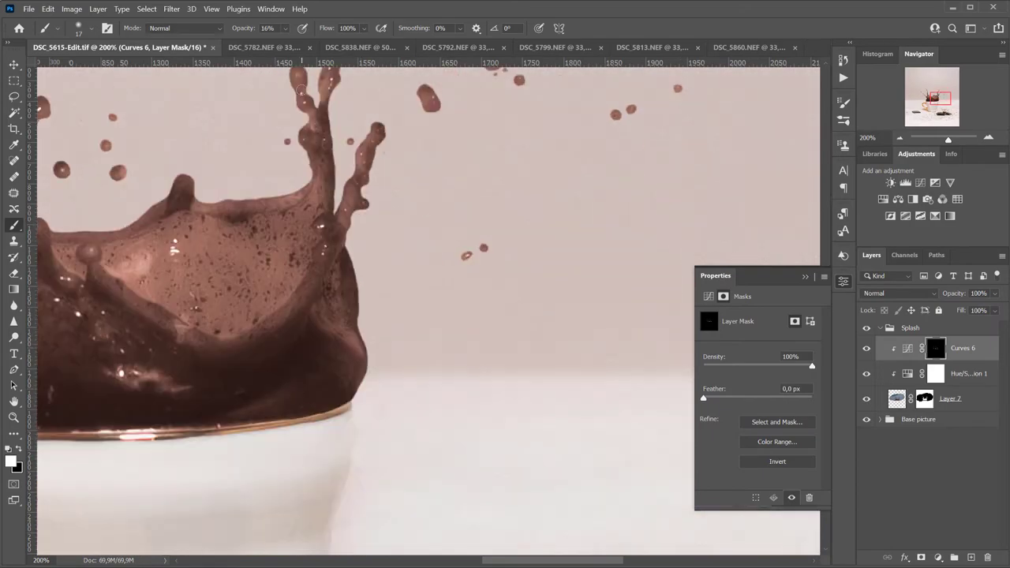
scroll(333, 278, left, 3)
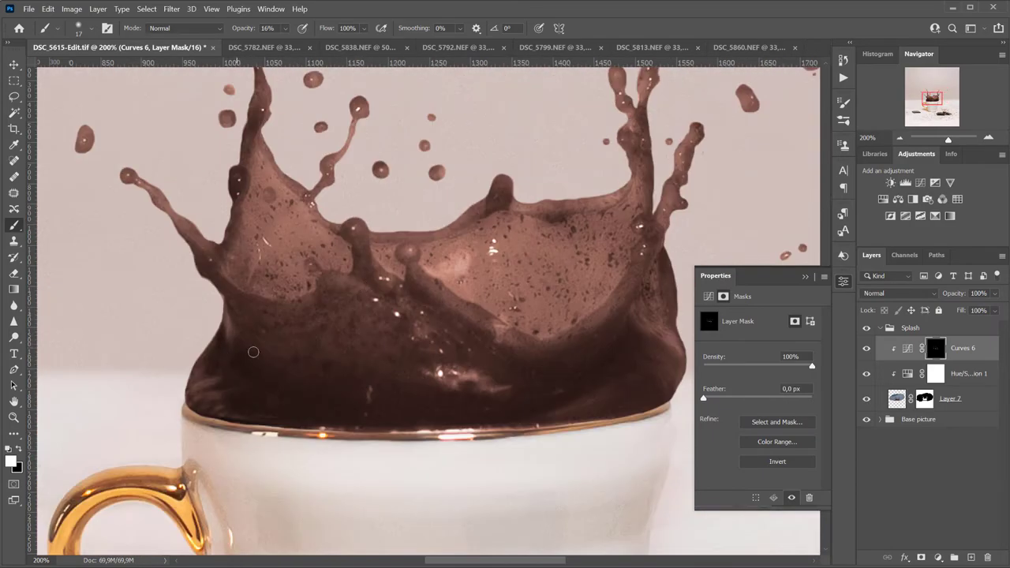
scroll(581, 298, up, 2)
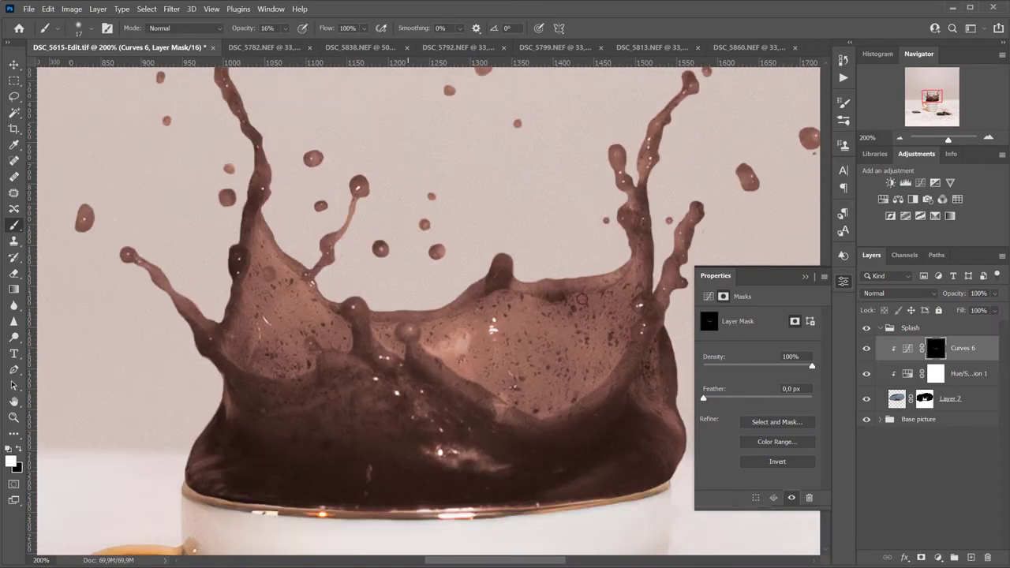
click(867, 349)
click(866, 352)
Step: Add a second Curves adjustment clipped to the splash and pull the curve down at input 165 to darken it
click(937, 557)
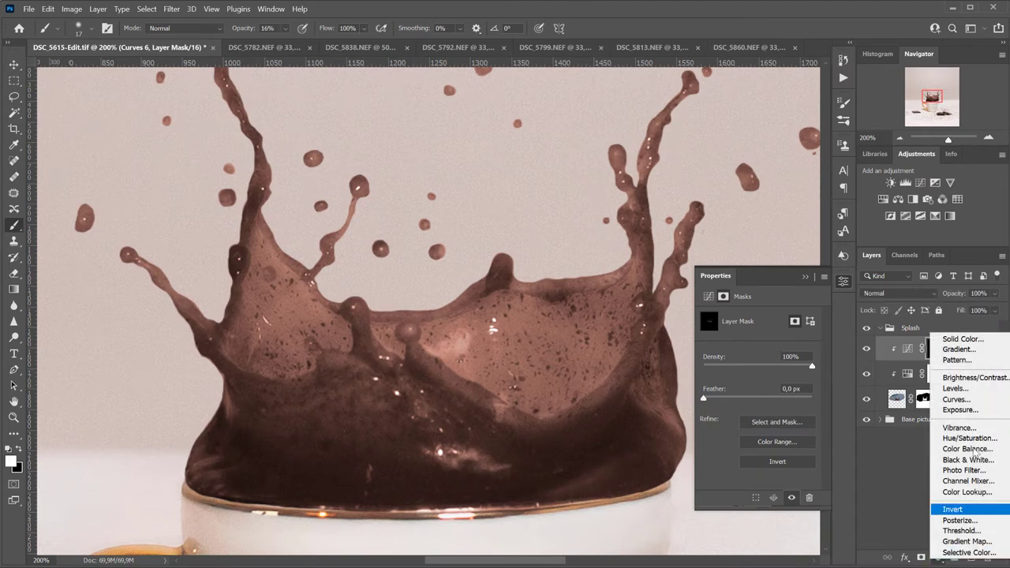
click(957, 400)
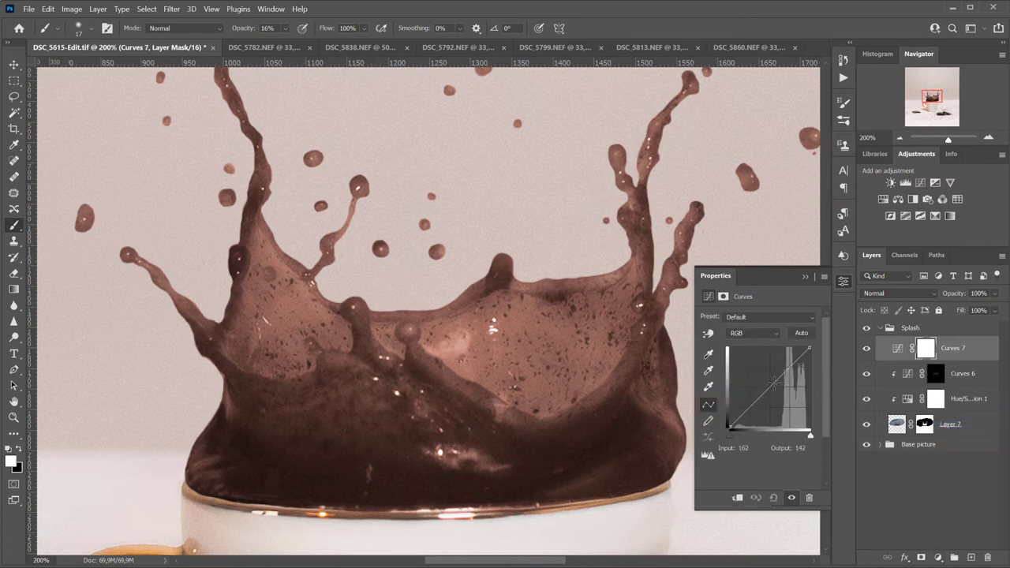
drag(770, 385, 781, 401)
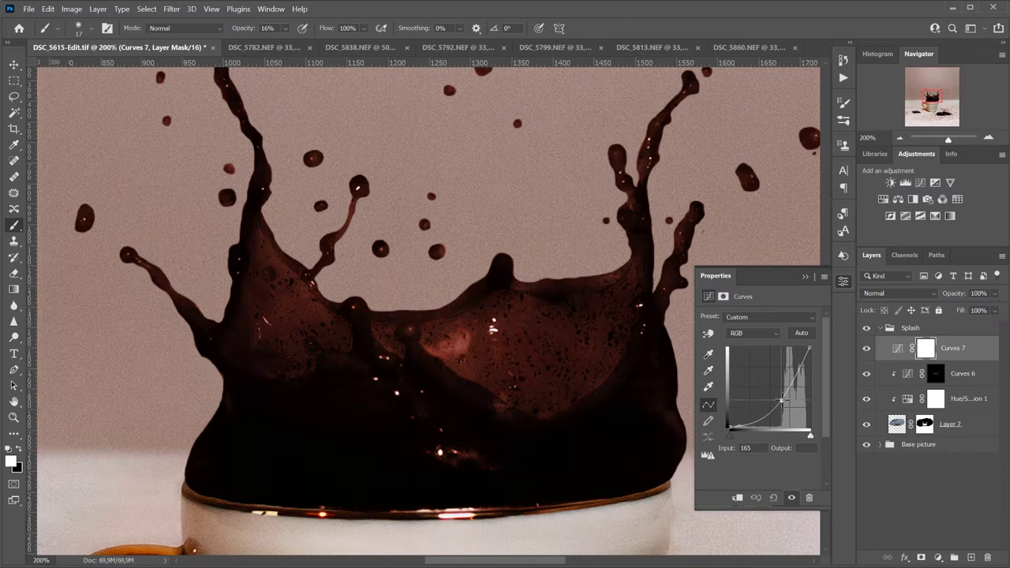
click(738, 497)
Step: Invert the darkening Curves mask to black and paint shadows onto the splash's inner walls with a 50 px brush at 36% opacity
key(ctrl+i)
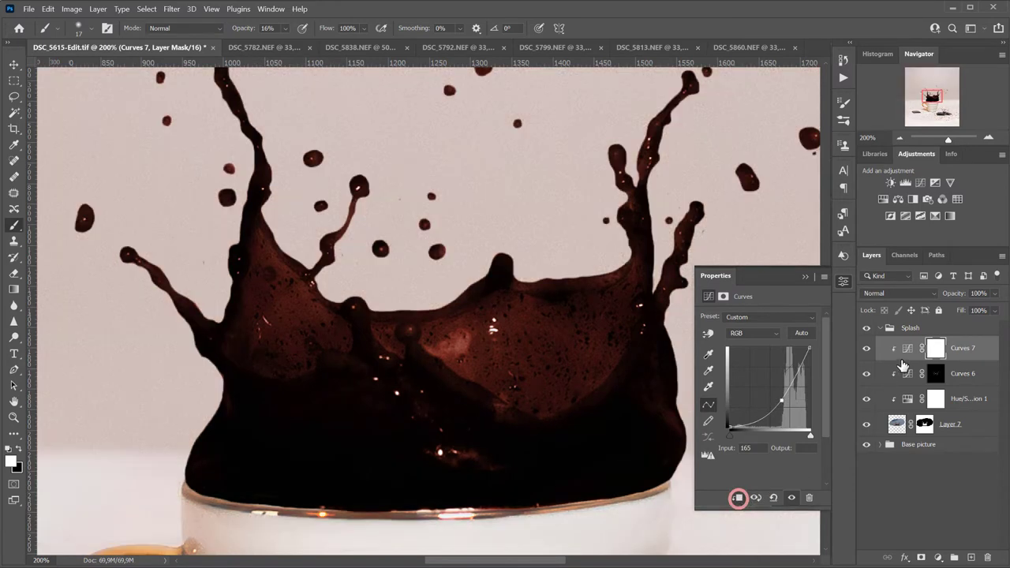
click(931, 352)
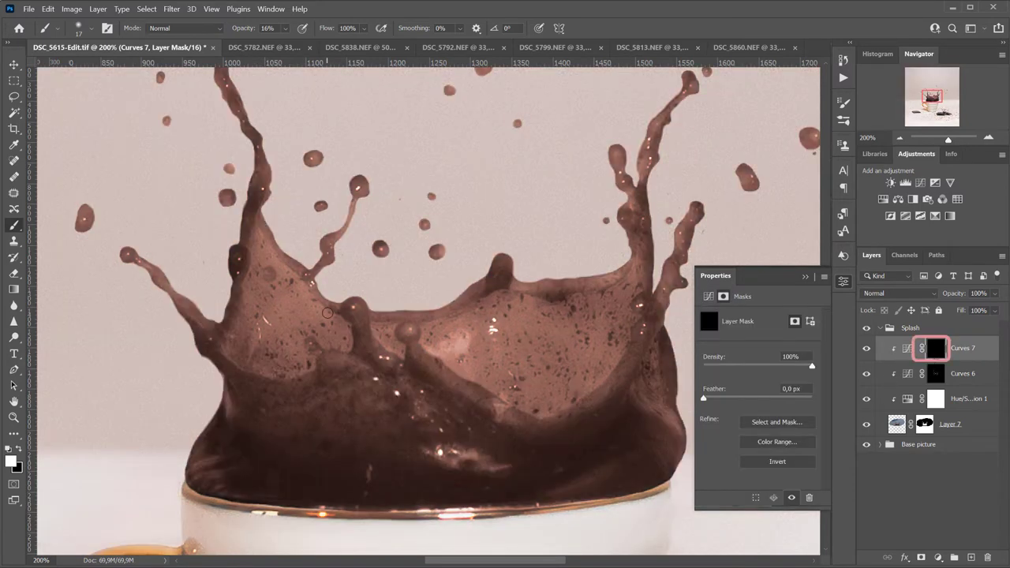
click(86, 28)
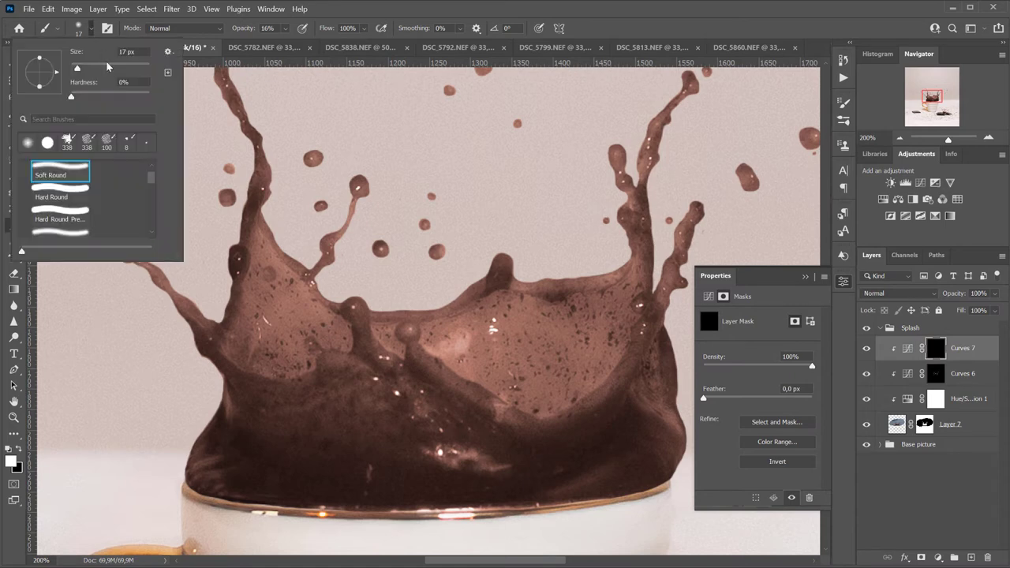
click(90, 67)
click(285, 28)
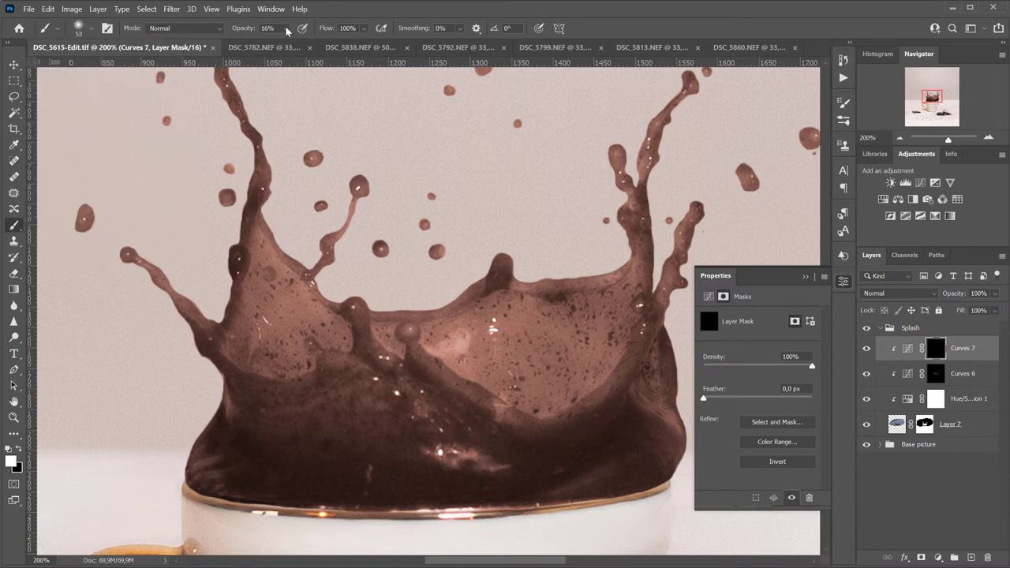
click(303, 43)
key(bracketleft)
mouse_move(458, 338)
mouse_down()
mouse_move(534, 308)
mouse_move(541, 386)
mouse_move(435, 342)
mouse_up()
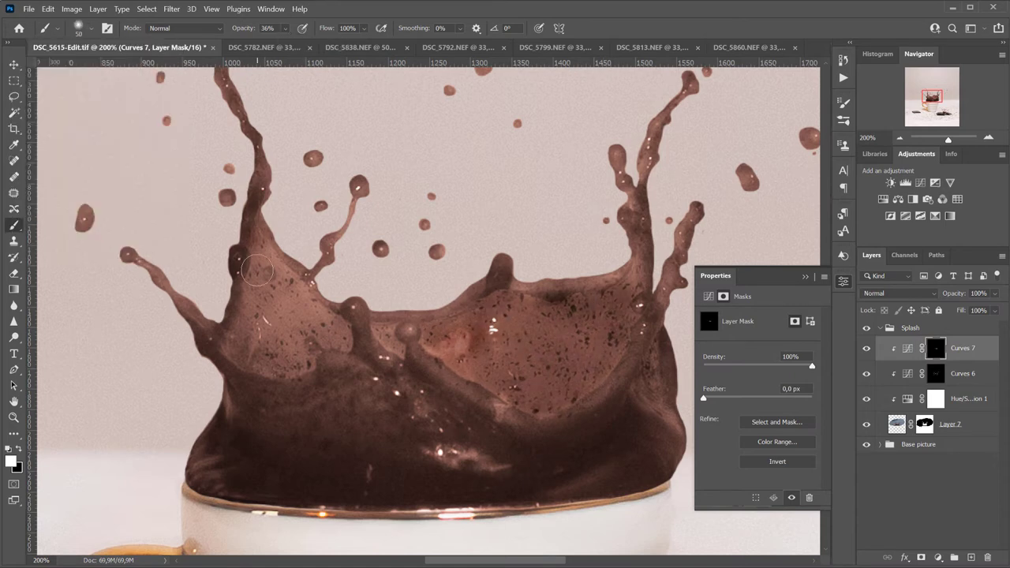
mouse_move(257, 254)
mouse_down()
mouse_move(264, 323)
mouse_move(335, 347)
mouse_up()
drag(615, 367, 545, 411)
Step: Lower the brush opacity to 24% and paint finer shadows with a 31 px brush along the splash's folds and inner rim
key(2)
key(4)
drag(373, 346, 473, 410)
drag(592, 412, 618, 389)
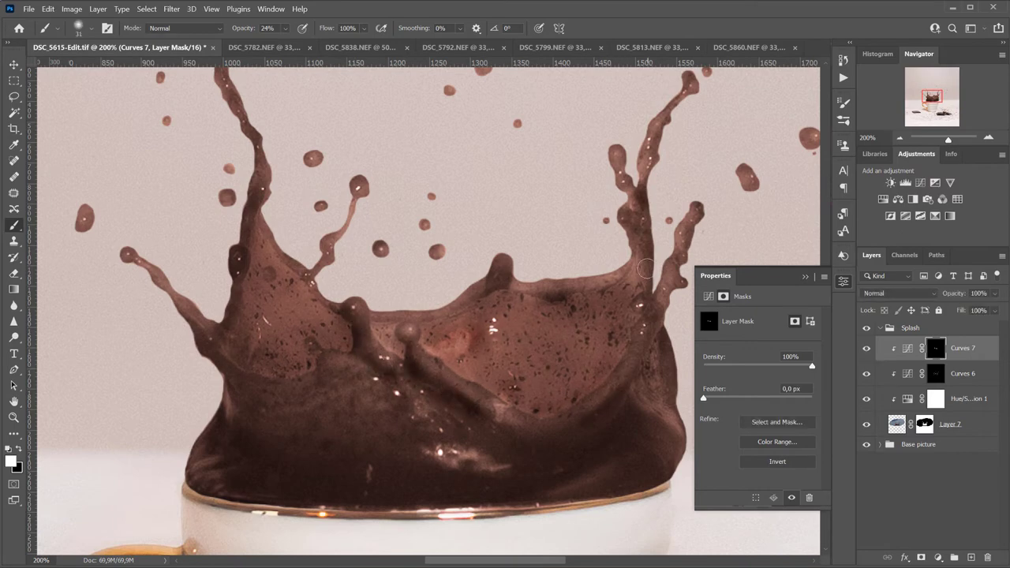
drag(509, 288, 628, 292)
drag(626, 325, 596, 370)
mouse_move(238, 390)
mouse_down()
mouse_move(316, 300)
mouse_move(243, 366)
mouse_up()
Step: Darken the splash's arms and the droplets above and beside it at 24% brush opacity
scroll(260, 339, up, 3)
click(316, 258)
click(478, 163)
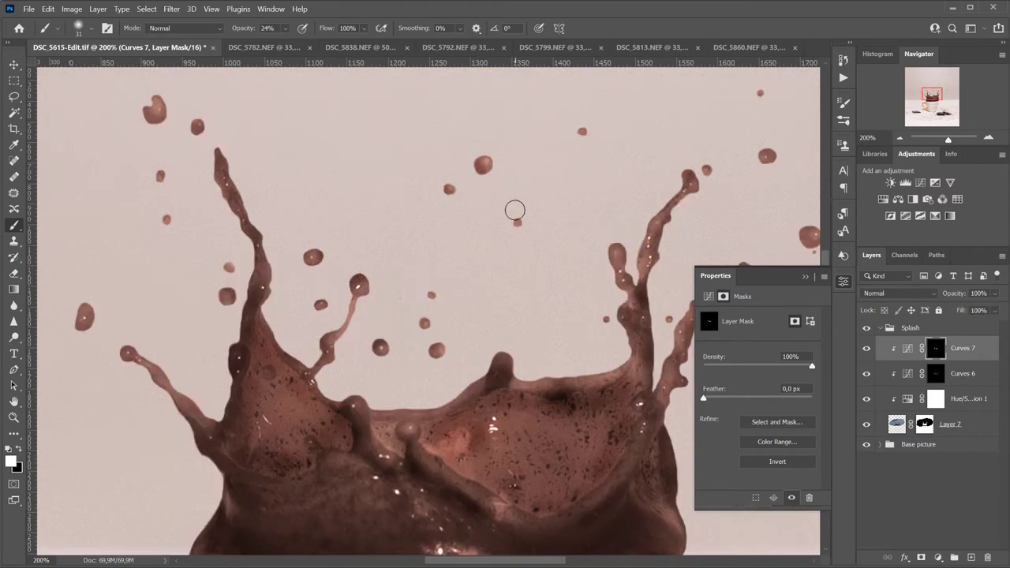
click(156, 112)
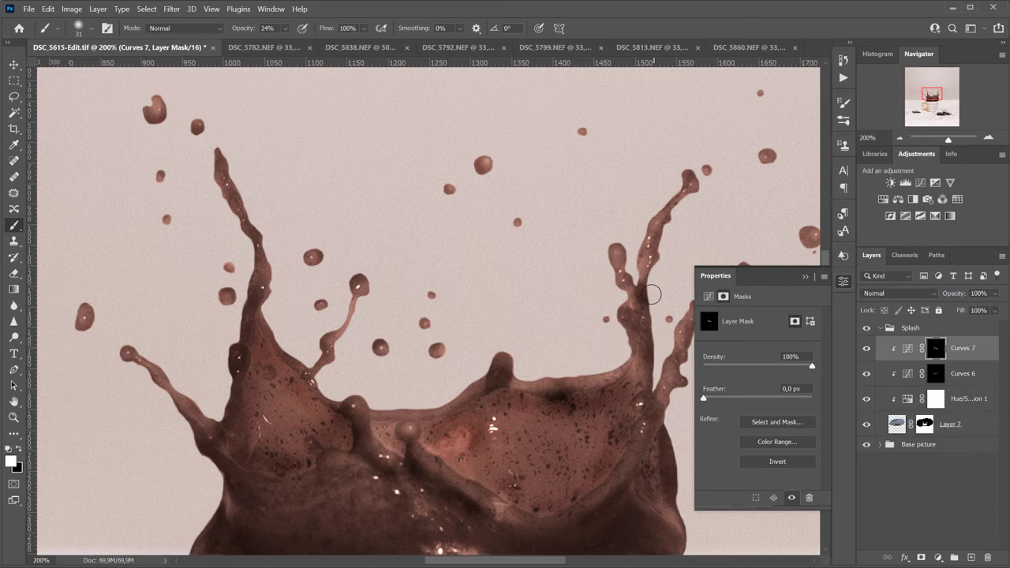
scroll(684, 228, up, 5)
scroll(581, 208, right, 4)
scroll(489, 467, right, 4)
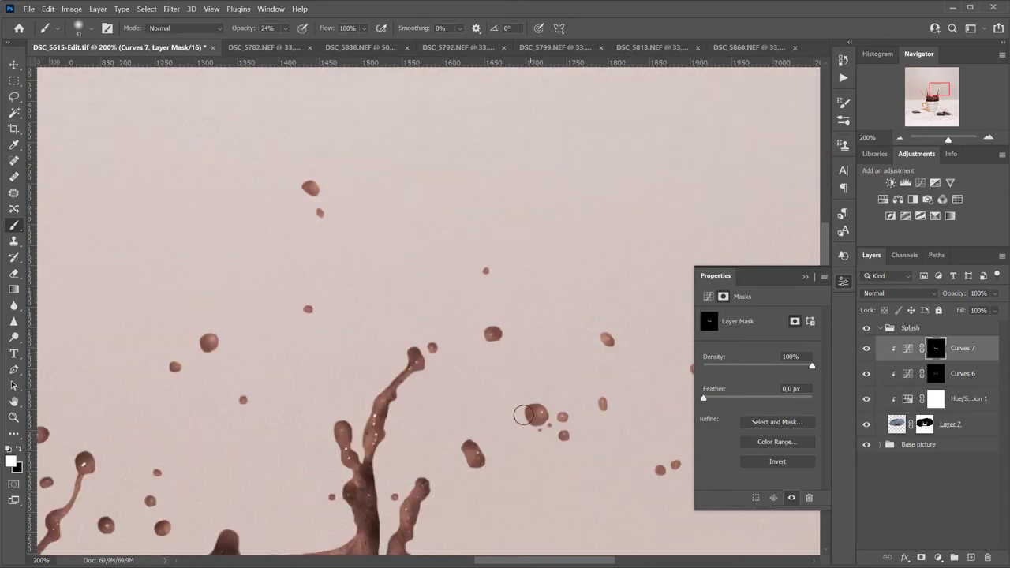
scroll(536, 402, right, 4)
scroll(415, 431, down, 9)
Step: Soften the darkening Curves 7 adjustment by raising the midtone part of its curve
key(ctrl+minus)
key(ctrl+minus)
click(907, 348)
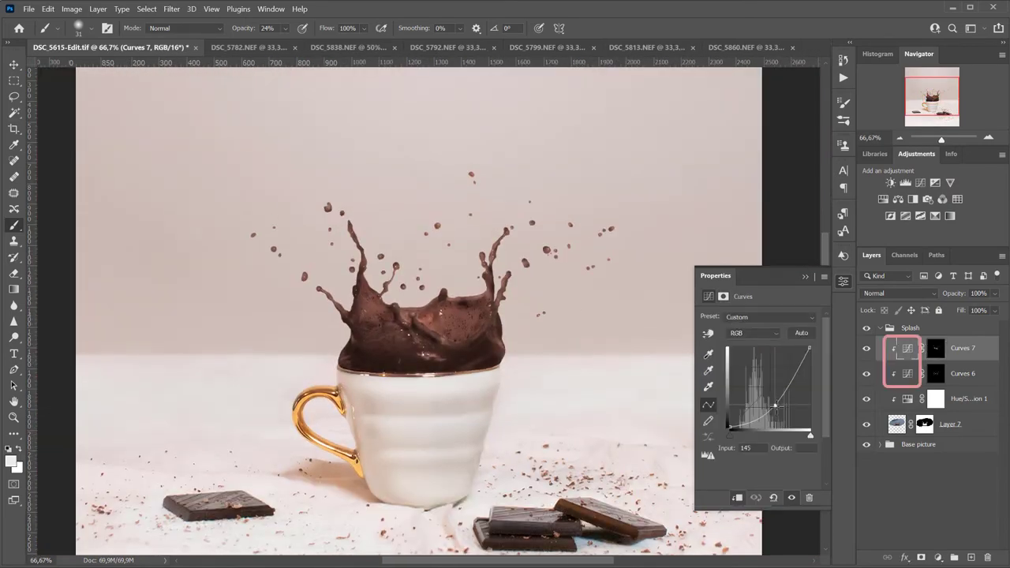
drag(750, 414, 757, 413)
key(ctrl+plus)
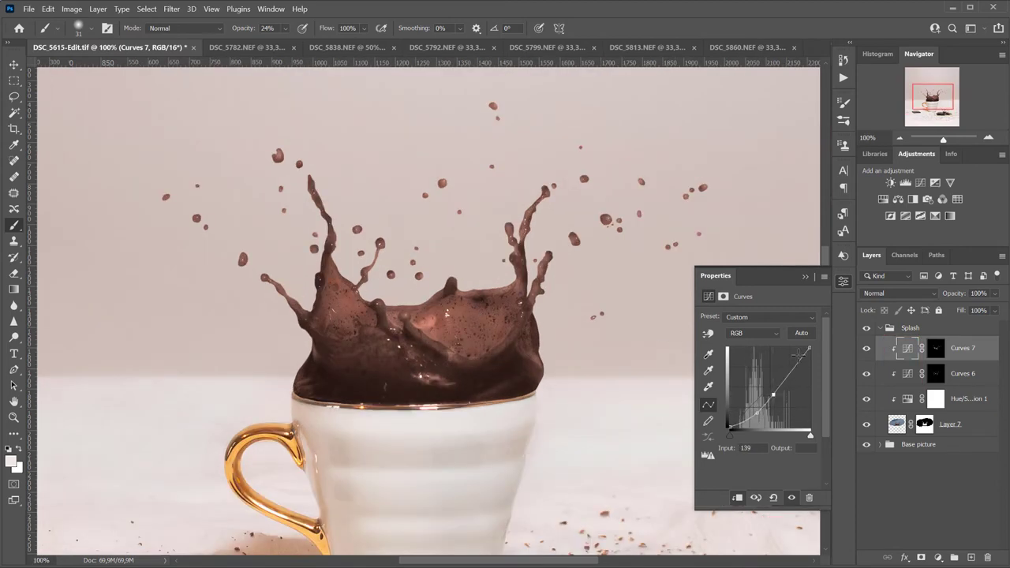
mouse_move(810, 348)
mouse_down()
mouse_move(812, 360)
mouse_move(810, 347)
mouse_up()
drag(774, 395, 778, 393)
Step: Adjust the brightening Curves 6 curve in the dark tones at input 53
click(935, 373)
click(907, 373)
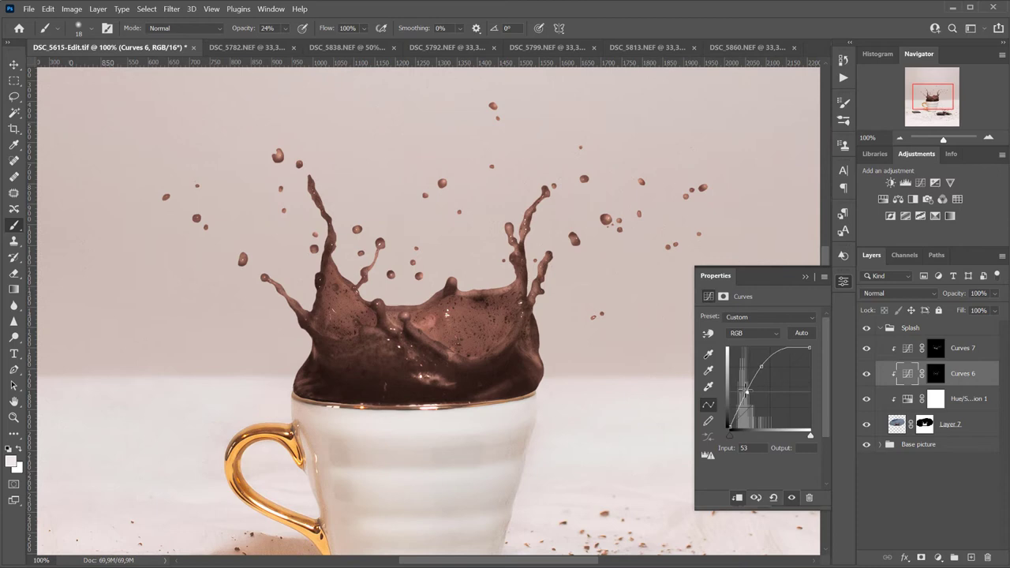
click(649, 273)
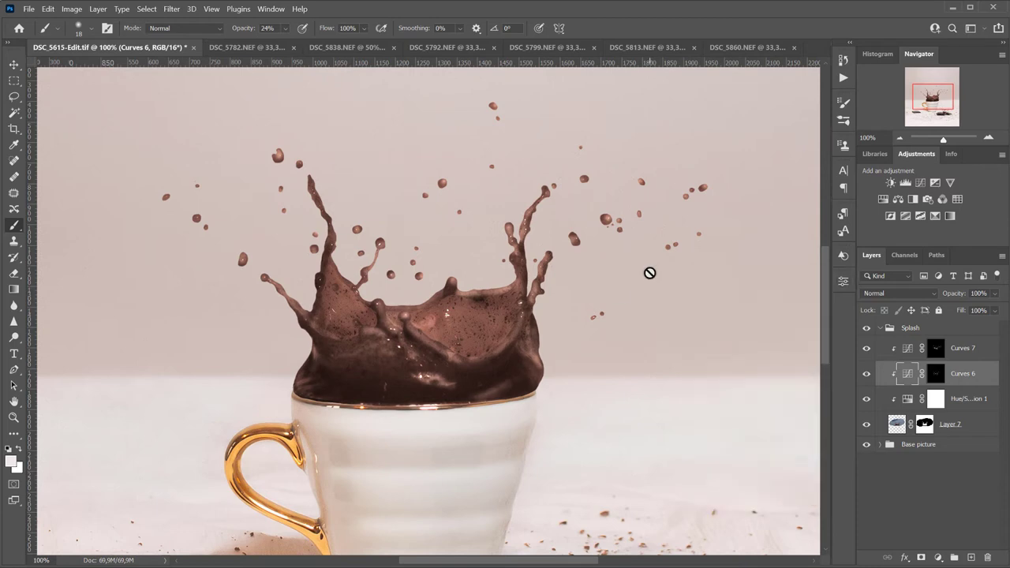
key(ctrl+minus)
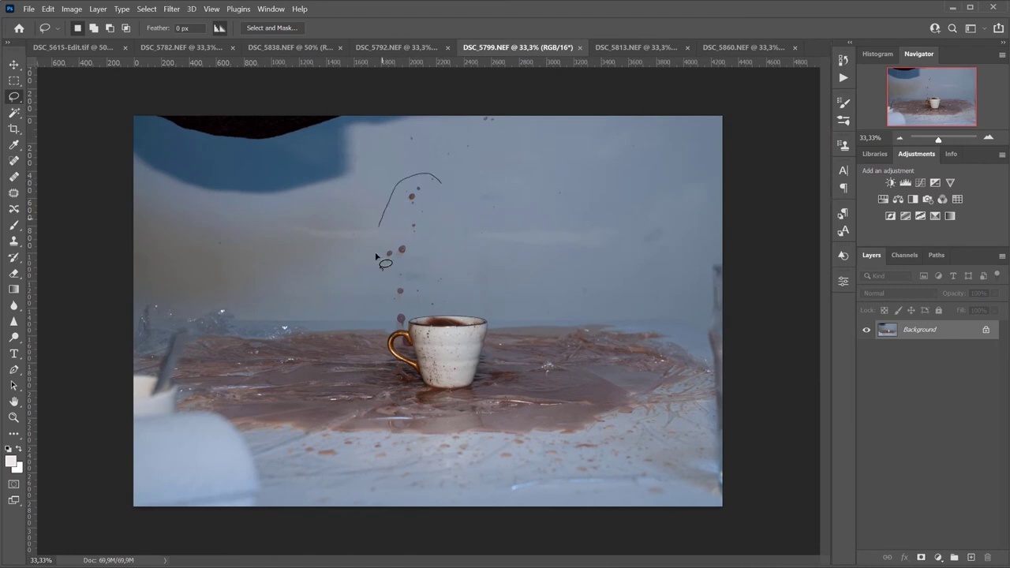
Step: Lasso the droplets above the cup in DSC_5799.NEF, copy them into DSC_5615-Edit.tif and group them with the splash layer below the clipped adjustments
drag(442, 196, 401, 298)
click(79, 49)
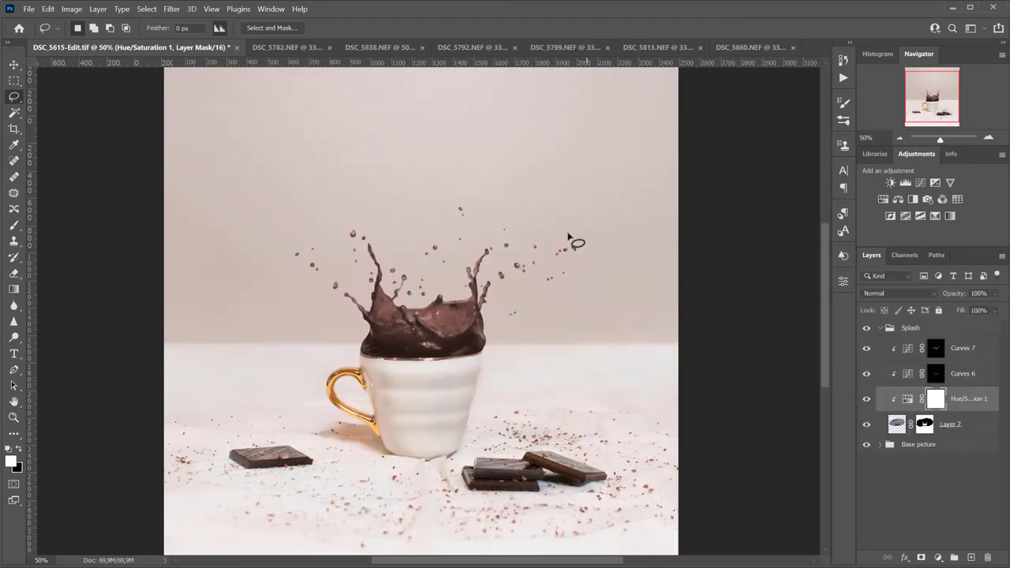
drag(938, 350, 941, 454)
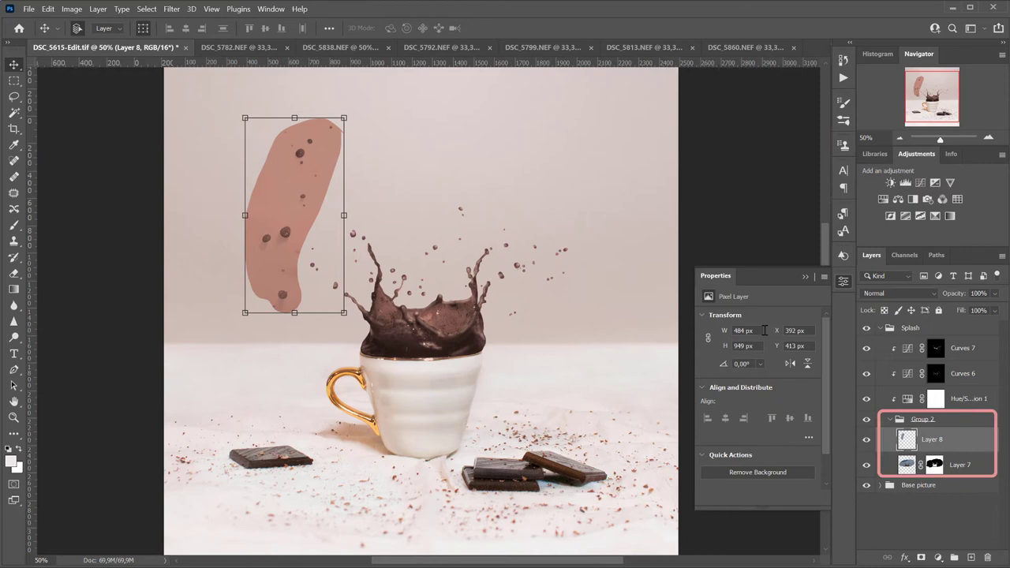
click(805, 277)
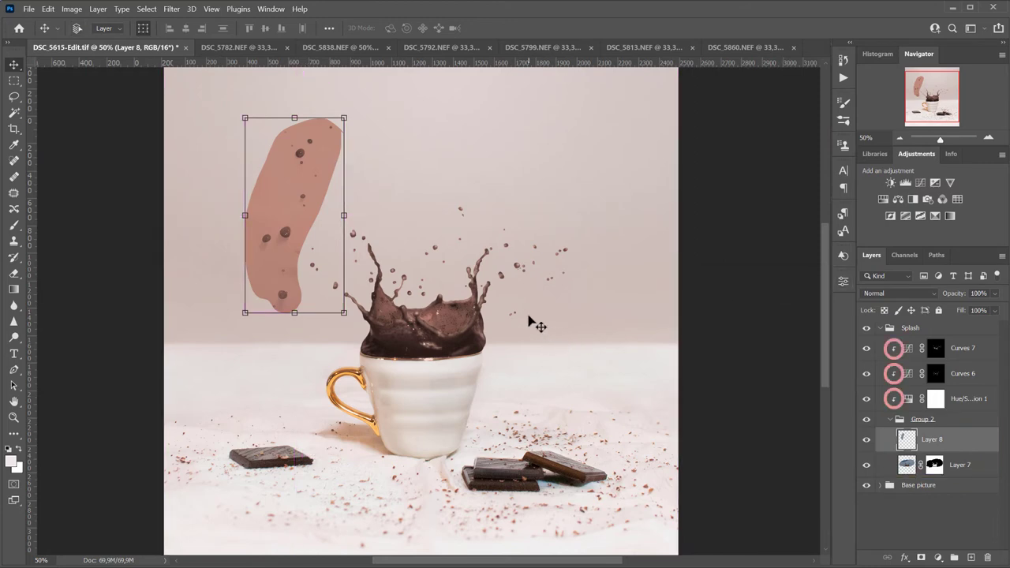
Step: Move the droplet cutout closer to the left side of the splash
key(ctrl+plus)
key(ctrl+plus)
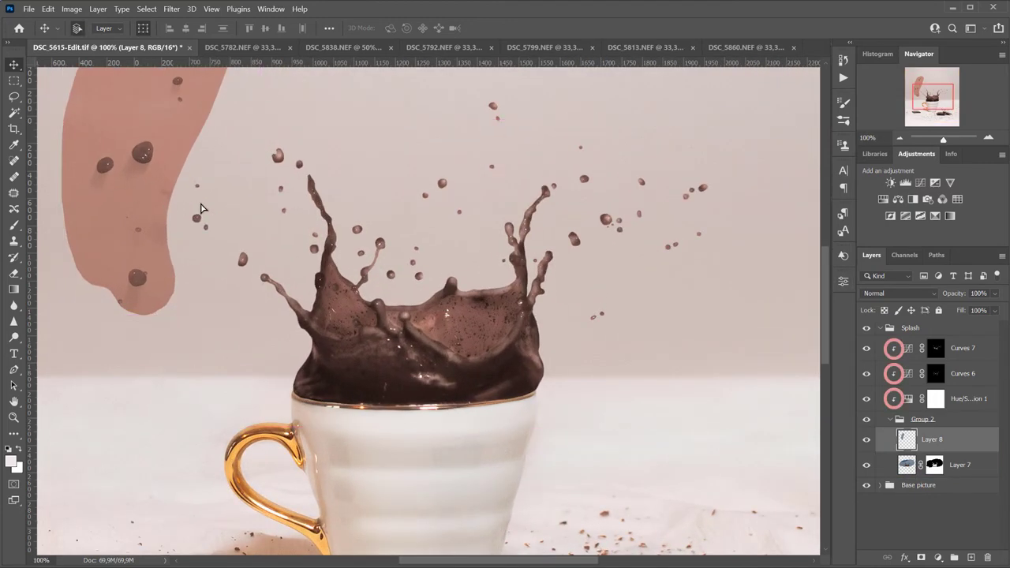
drag(112, 207, 211, 236)
key(ctrl+minus)
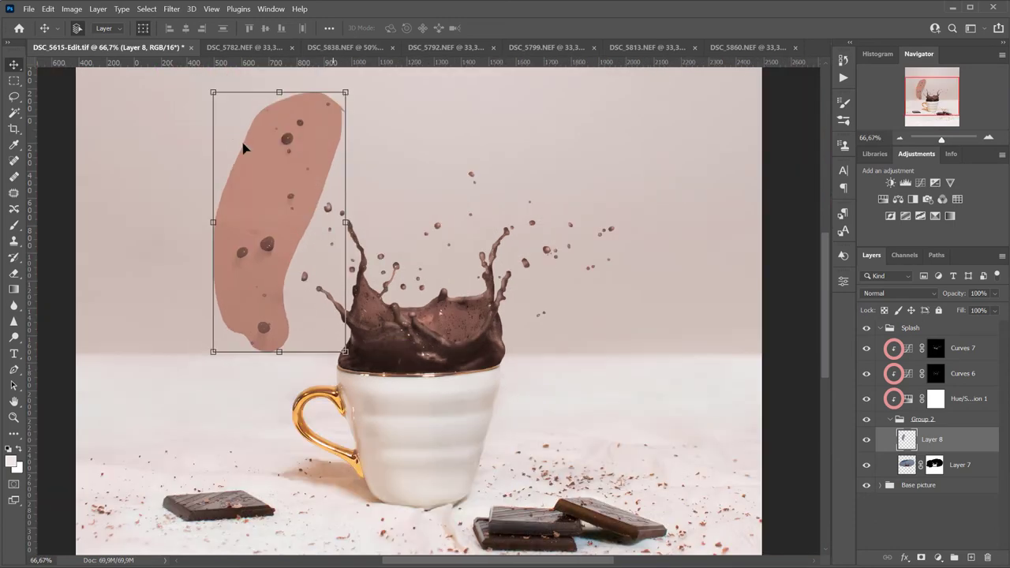
drag(305, 190, 340, 195)
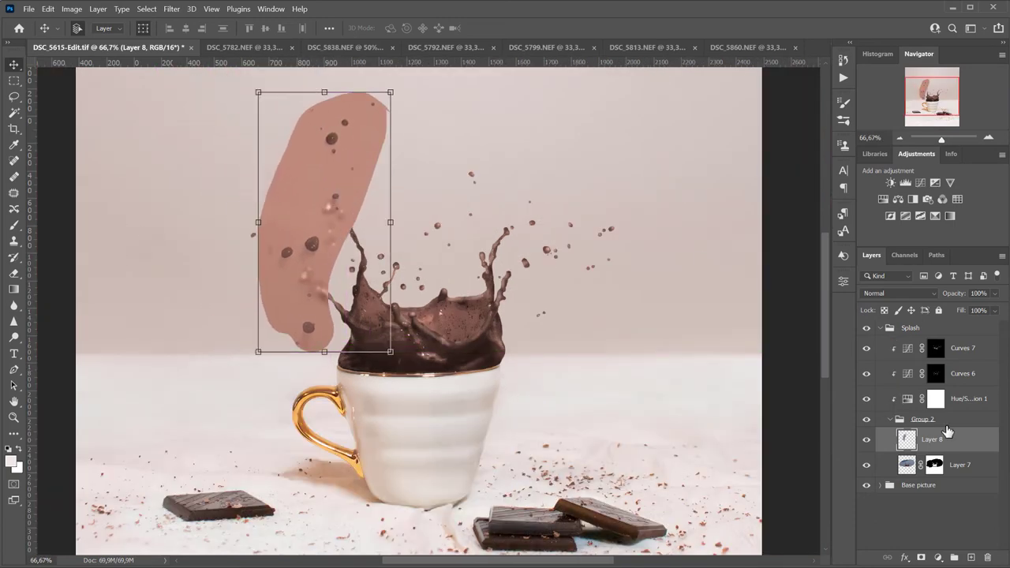
Step: Add a mask to the droplet cutout and paint black around its lowest droplets to hide the backdrop
key(ctrl+plus)
key(ctrl+plus)
drag(499, 563, 462, 563)
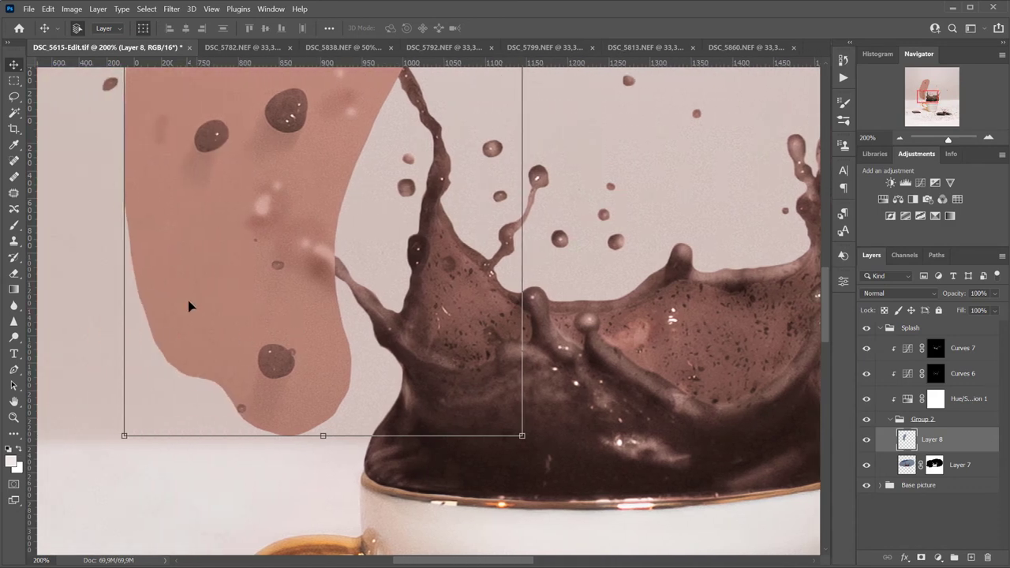
click(920, 557)
key(b)
key(x)
mouse_move(257, 335)
mouse_down()
mouse_move(293, 344)
mouse_move(281, 340)
mouse_move(298, 371)
mouse_up()
drag(236, 409, 247, 404)
Step: Mask out the backdrop around the middle droplets and across the lower part of the cutout
scroll(272, 315, up, 4)
mouse_move(263, 251)
mouse_down()
mouse_move(307, 237)
mouse_move(308, 266)
mouse_move(265, 251)
mouse_up()
mouse_move(207, 265)
mouse_down()
mouse_move(202, 303)
mouse_move(212, 265)
mouse_up()
drag(345, 110, 367, 106)
drag(331, 332, 181, 465)
scroll(237, 355, down, 5)
scroll(225, 347, up, 7)
mouse_move(355, 359)
mouse_down()
mouse_move(113, 360)
mouse_move(276, 221)
mouse_up()
scroll(351, 302, up, 6)
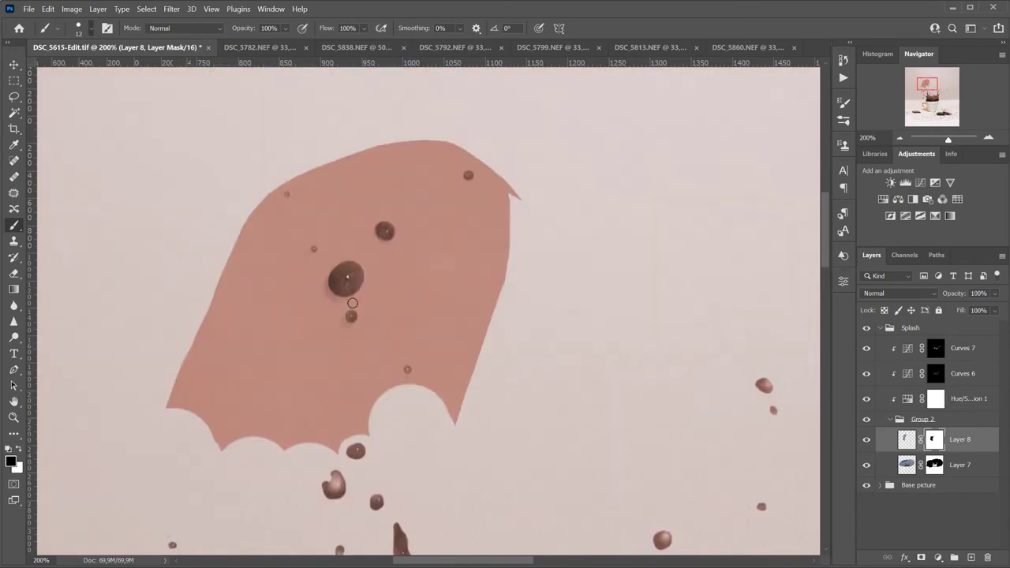
Step: Paint black on the mask closely around each droplet in the upper part of the cutout
key(ctrl+plus)
drag(274, 303, 285, 298)
mouse_move(339, 178)
mouse_down()
mouse_move(341, 226)
mouse_move(280, 241)
mouse_move(315, 231)
mouse_move(315, 339)
mouse_up()
drag(311, 202, 352, 225)
drag(269, 227, 242, 212)
drag(385, 409, 406, 388)
key(x)
key(x)
Step: Mask out the remaining backdrop of the upper cutout with a larger 72 px brush, leaving only the droplets
drag(410, 426, 519, 266)
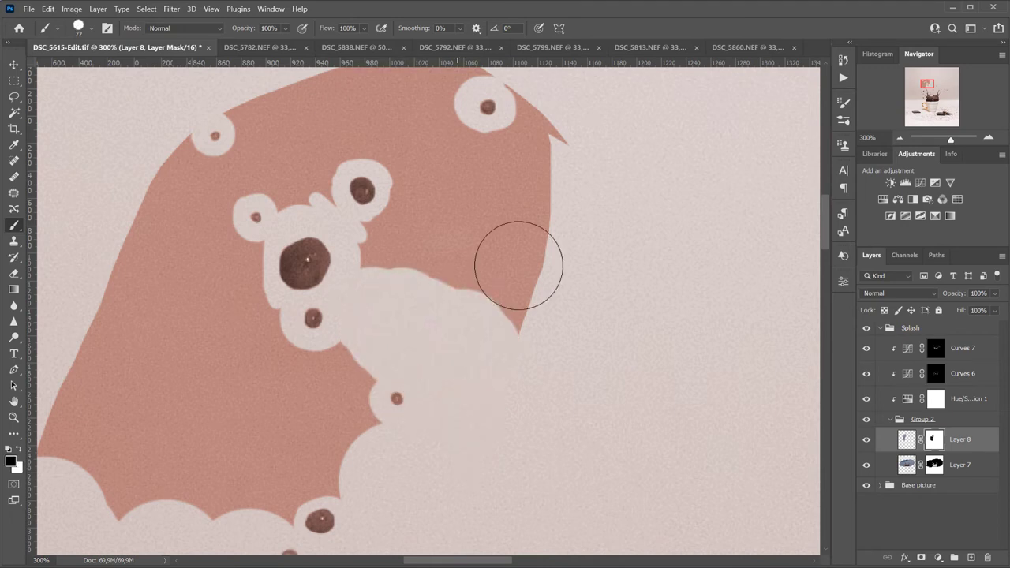
scroll(473, 237, up, 4)
drag(442, 260, 186, 288)
drag(301, 277, 237, 399)
scroll(236, 378, down, 3)
drag(189, 331, 268, 408)
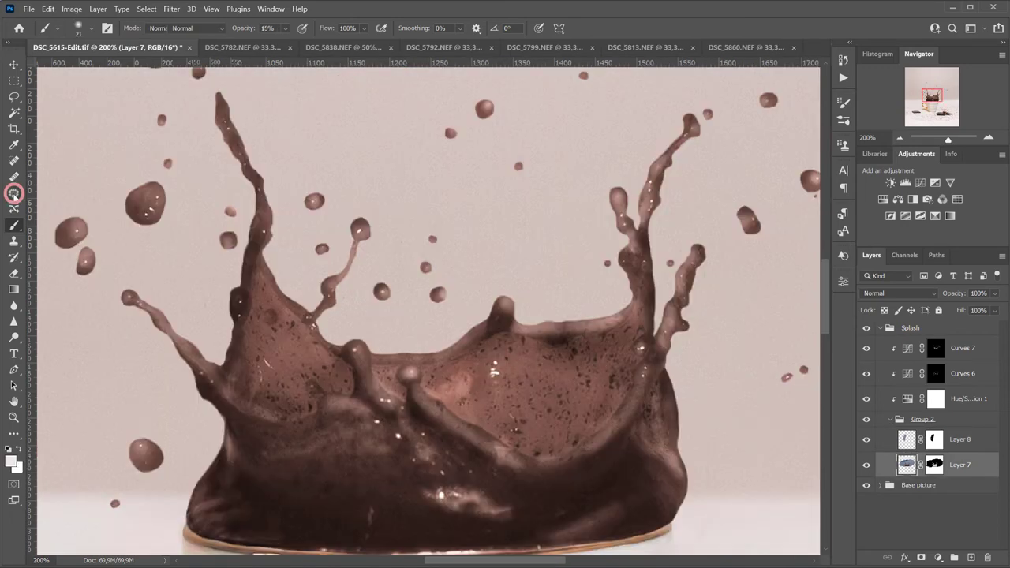
Step: Use the Patch tool on the splash layer to remove dark specks from the top of the large inner wall and the upper left wall
click(13, 194)
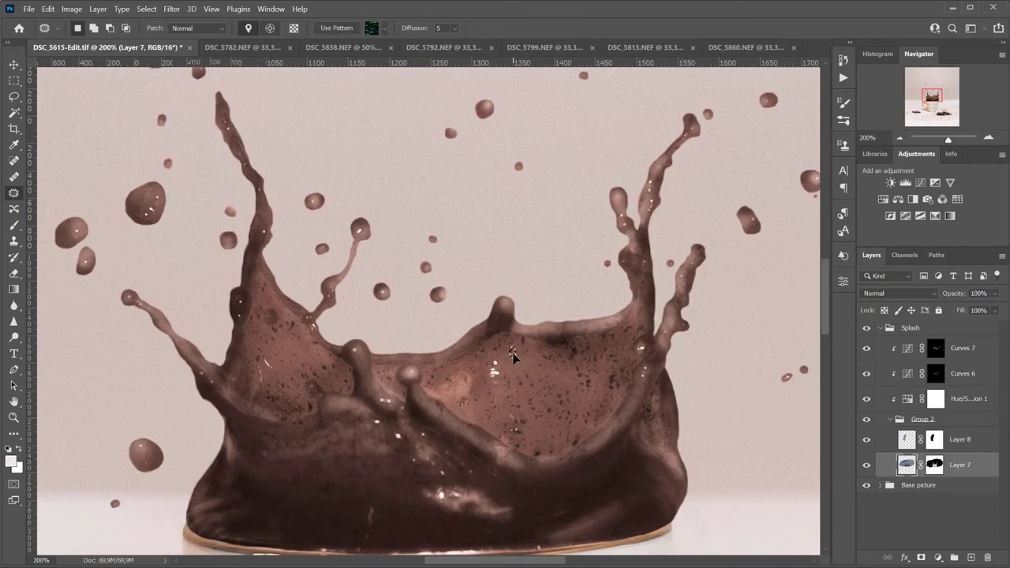
key(ctrl+d)
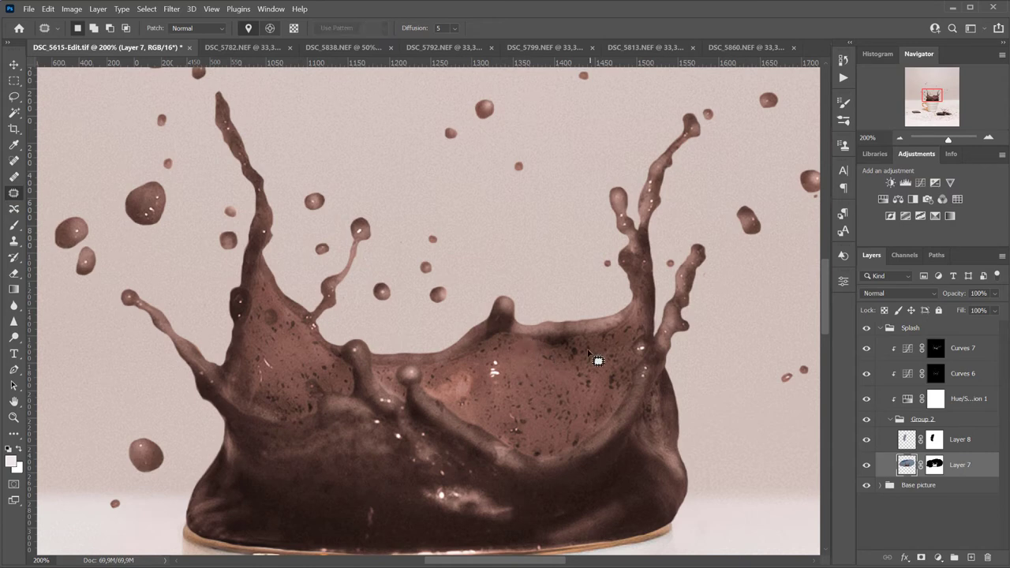
key(ctrl+plus)
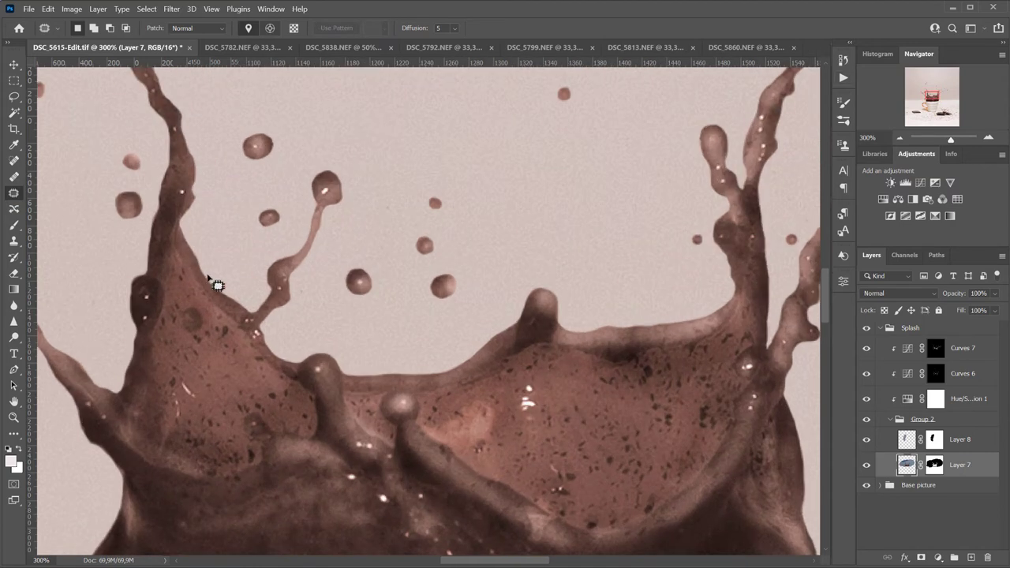
key(ctrl+d)
mouse_move(209, 328)
mouse_down()
mouse_move(222, 334)
mouse_move(212, 324)
mouse_up()
key(ctrl+d)
mouse_move(211, 333)
mouse_down()
mouse_move(246, 355)
mouse_move(179, 354)
mouse_up()
key(ctrl+d)
mouse_move(208, 356)
mouse_down()
mouse_move(237, 359)
mouse_move(218, 350)
mouse_move(237, 365)
mouse_move(218, 344)
mouse_up()
key(ctrl+d)
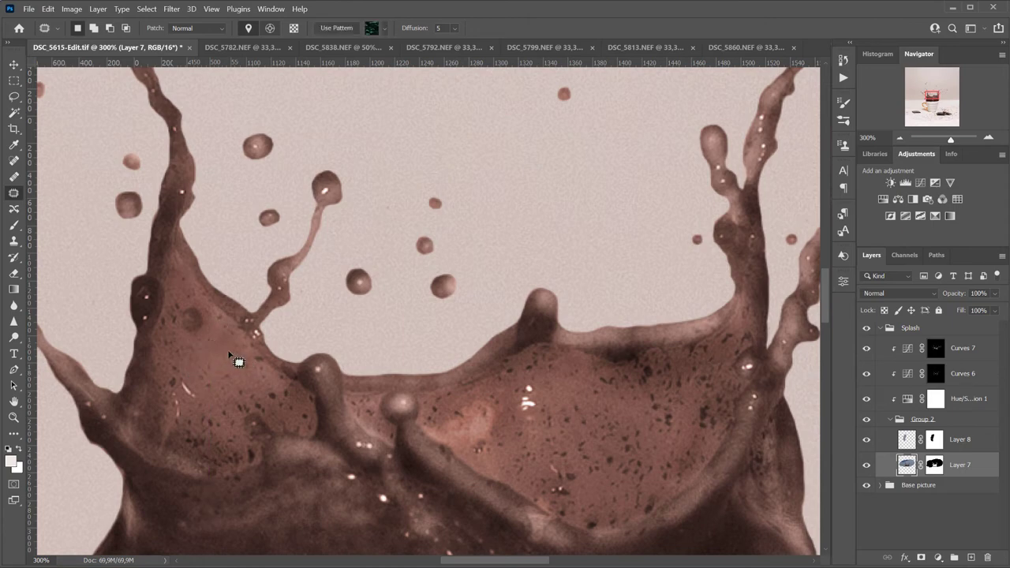
Step: Patch blemishes out of the dark lower left body of the splash
scroll(236, 379, down, 3)
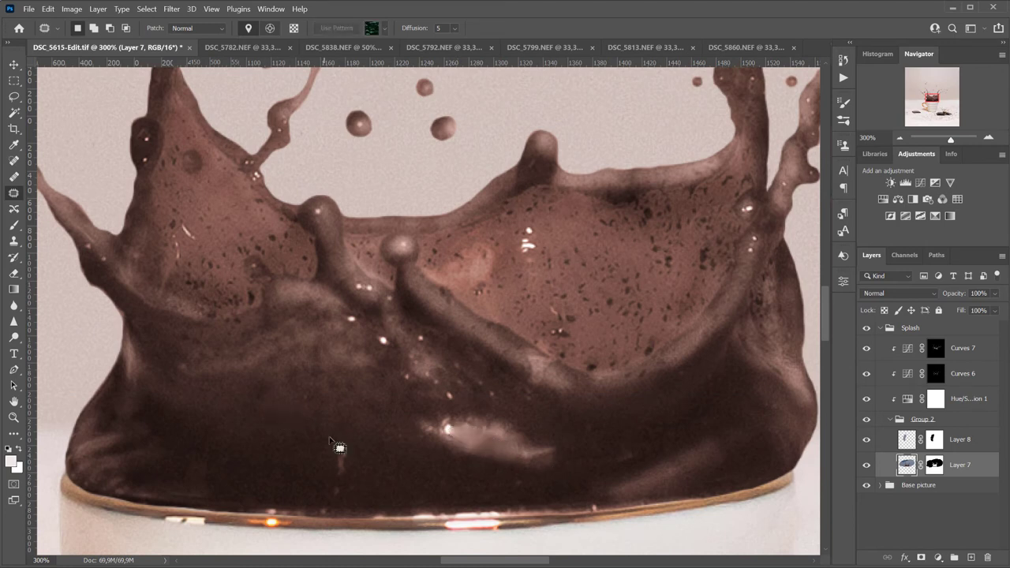
drag(255, 378, 236, 407)
key(ctrl+d)
drag(135, 431, 150, 436)
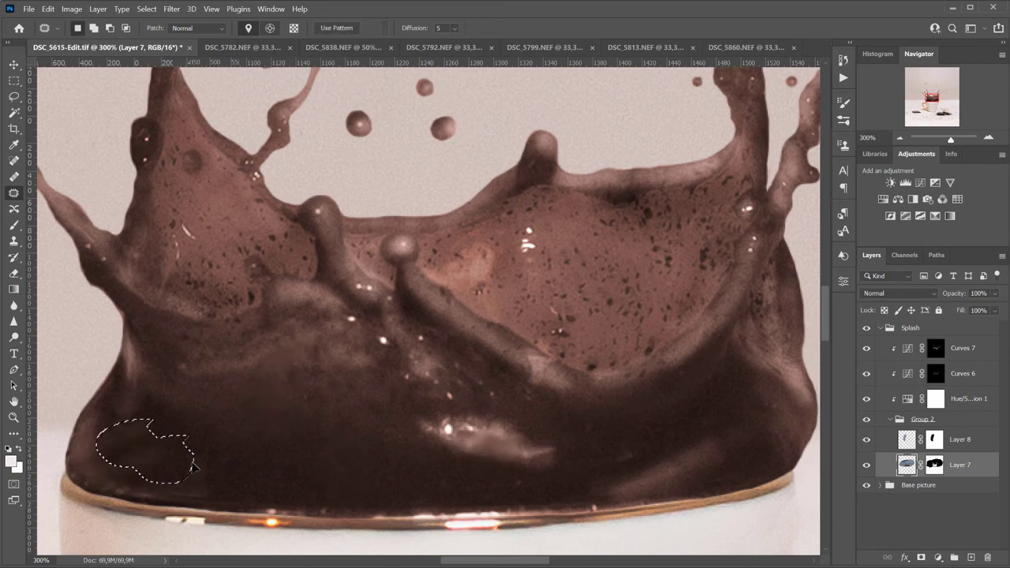
key(ctrl+d)
Step: Patch away specks along the upper edge of the large inner wall and on the left inner wall
scroll(316, 379, up, 2)
drag(540, 269, 516, 306)
key(ctrl+d)
drag(464, 331, 518, 297)
key(ctrl+d)
drag(211, 303, 207, 312)
key(ctrl+d)
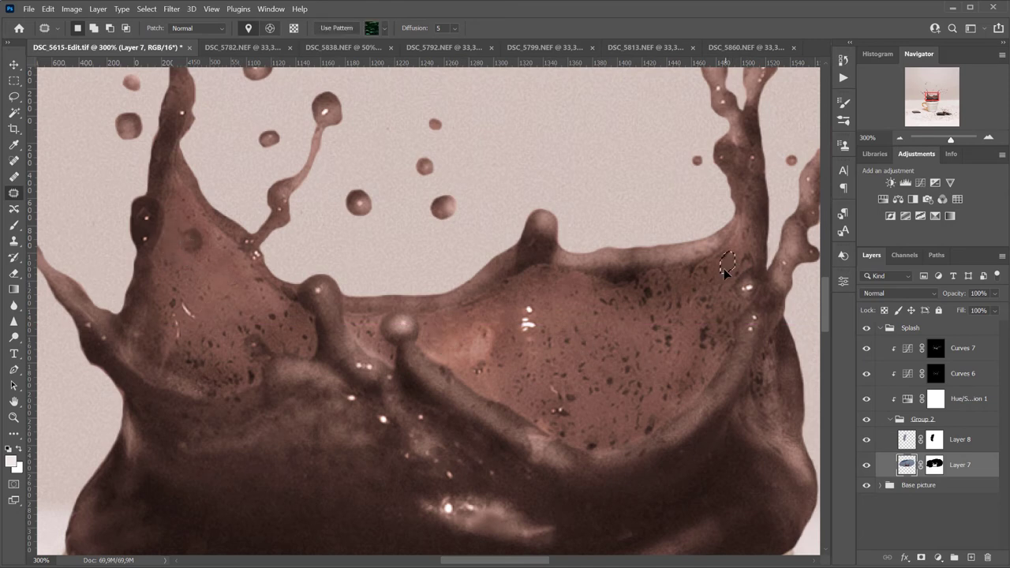
Step: Patch away the specks around the bright highlight in the left half of the large inner wall
mouse_move(489, 339)
mouse_down()
mouse_move(478, 372)
mouse_move(501, 343)
mouse_move(505, 352)
mouse_up()
drag(503, 363, 509, 314)
key(ctrl+d)
key(ctrl+plus)
drag(446, 387, 451, 388)
drag(456, 396, 511, 440)
key(ctrl+d)
key(ctrl+minus)
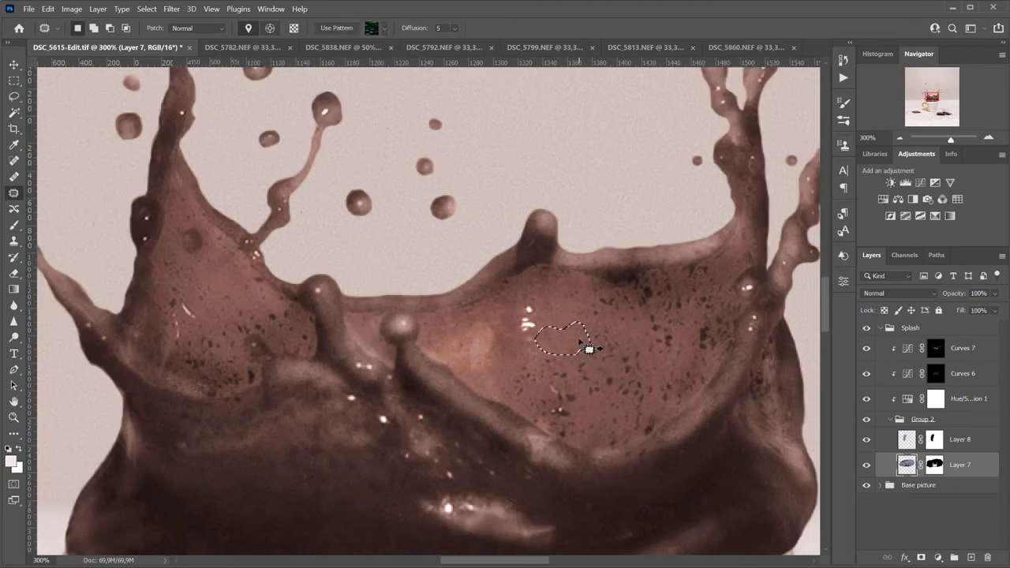
mouse_move(553, 338)
mouse_down()
mouse_move(543, 352)
mouse_move(478, 330)
mouse_up()
key(ctrl+d)
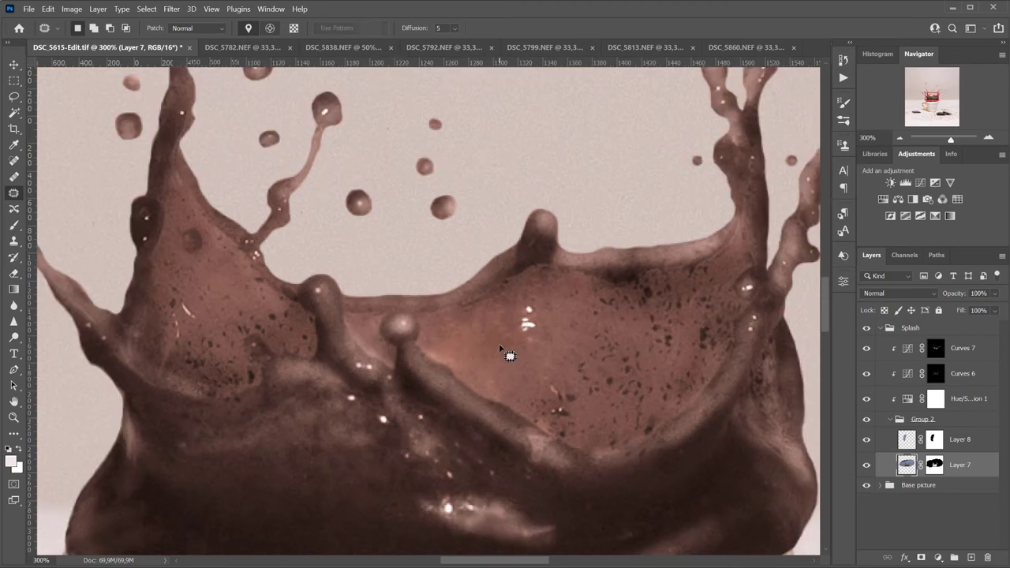
Step: Patch a blemish on the dark lower body and clear the specks from the upper and middle left inner wall
drag(300, 441, 309, 473)
key(ctrl+d)
mouse_move(176, 281)
mouse_down()
mouse_move(172, 312)
mouse_move(220, 339)
mouse_move(204, 274)
mouse_move(218, 281)
mouse_up()
scroll(203, 295, down, 1)
key(ctrl+d)
mouse_move(170, 294)
mouse_down()
mouse_move(168, 315)
mouse_move(194, 297)
mouse_up()
drag(187, 302, 207, 277)
key(ctrl+d)
Step: Patch away the specks in the lower centre of the large inner wall, below and beside the bright highlight
drag(540, 371, 551, 372)
drag(557, 395, 506, 362)
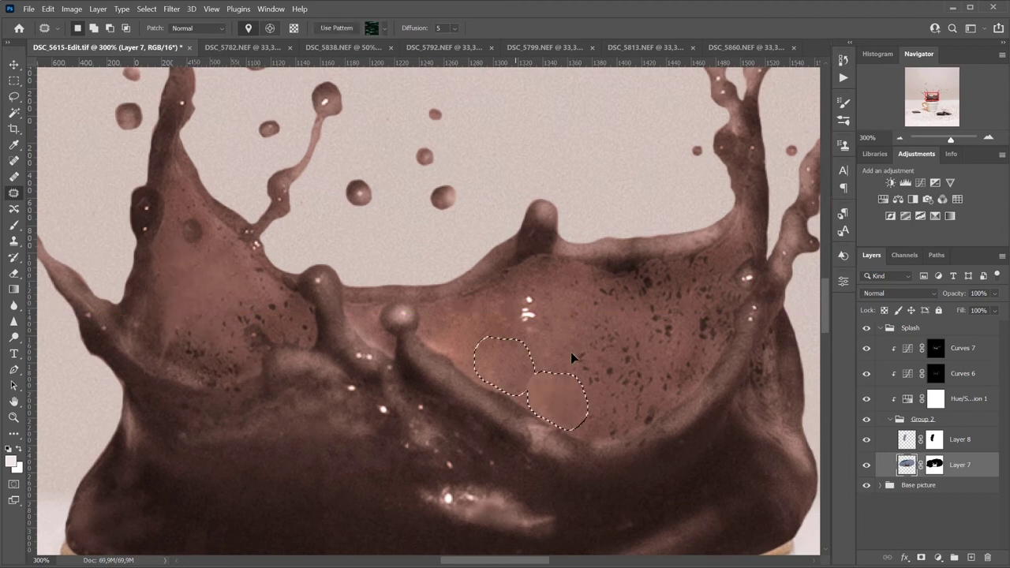
drag(574, 347, 592, 351)
drag(585, 367, 545, 347)
key(ctrl+d)
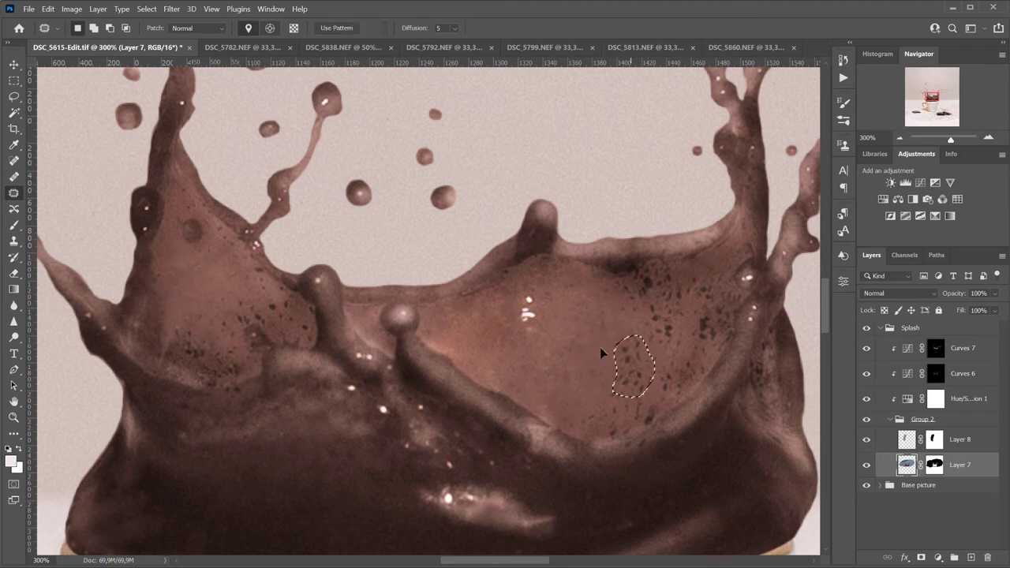
Step: Patch away the specks across the lower and right parts of the left inner wall and a spot on the dark body below it
mouse_move(288, 297)
mouse_down()
mouse_move(315, 337)
mouse_move(303, 304)
mouse_up()
drag(296, 314, 237, 254)
mouse_move(235, 322)
mouse_down()
mouse_move(189, 318)
mouse_move(270, 316)
mouse_move(262, 301)
mouse_up()
mouse_move(207, 333)
mouse_down()
mouse_move(248, 369)
mouse_move(215, 338)
mouse_up()
drag(207, 356, 225, 309)
mouse_move(218, 359)
mouse_down()
mouse_move(214, 385)
mouse_move(220, 365)
mouse_up()
drag(186, 365, 195, 333)
mouse_move(219, 410)
mouse_down()
mouse_move(213, 404)
mouse_move(207, 434)
mouse_up()
key(ctrl+d)
Step: Patch away the clusters of dark specks across the upper, middle and outer right half of the large inner wall
drag(688, 276, 693, 306)
drag(647, 296, 665, 345)
drag(692, 263, 698, 279)
mouse_move(699, 276)
mouse_down()
mouse_move(663, 304)
mouse_move(738, 315)
mouse_up()
mouse_move(693, 324)
mouse_down()
mouse_move(670, 330)
mouse_move(690, 328)
mouse_up()
drag(681, 335, 635, 331)
drag(713, 325, 688, 390)
drag(698, 359, 650, 387)
mouse_move(717, 331)
mouse_down()
mouse_move(692, 408)
mouse_move(714, 348)
mouse_up()
drag(696, 370, 670, 351)
key(ctrl+d)
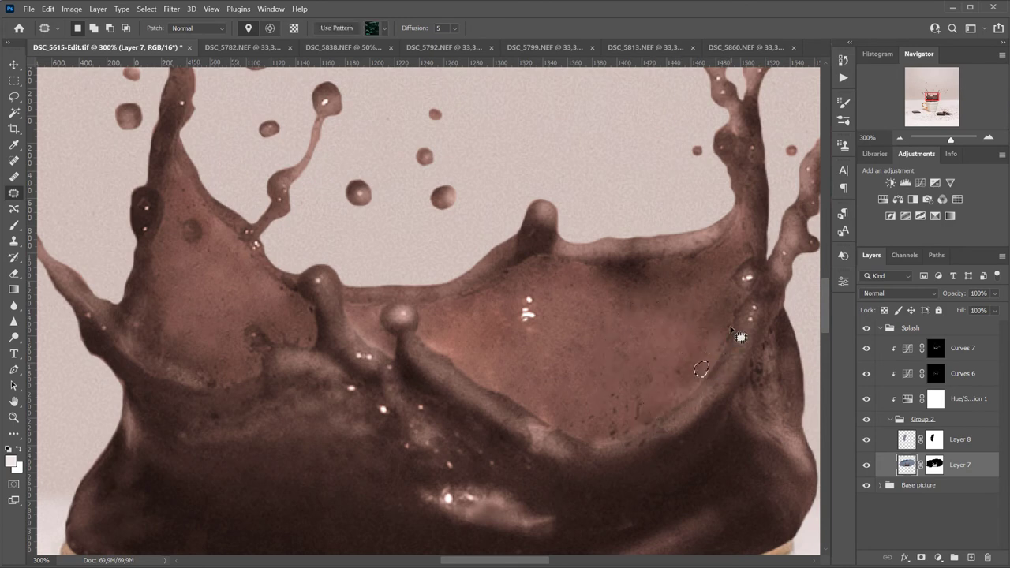
Step: Patch away the remaining specks along the bottom edge of the large inner wall
drag(610, 396, 614, 398)
mouse_move(627, 416)
mouse_down()
mouse_move(659, 361)
mouse_move(568, 425)
mouse_move(593, 440)
mouse_up()
key(ctrl+d)
mouse_move(625, 427)
mouse_down()
mouse_move(682, 375)
mouse_move(660, 441)
mouse_up()
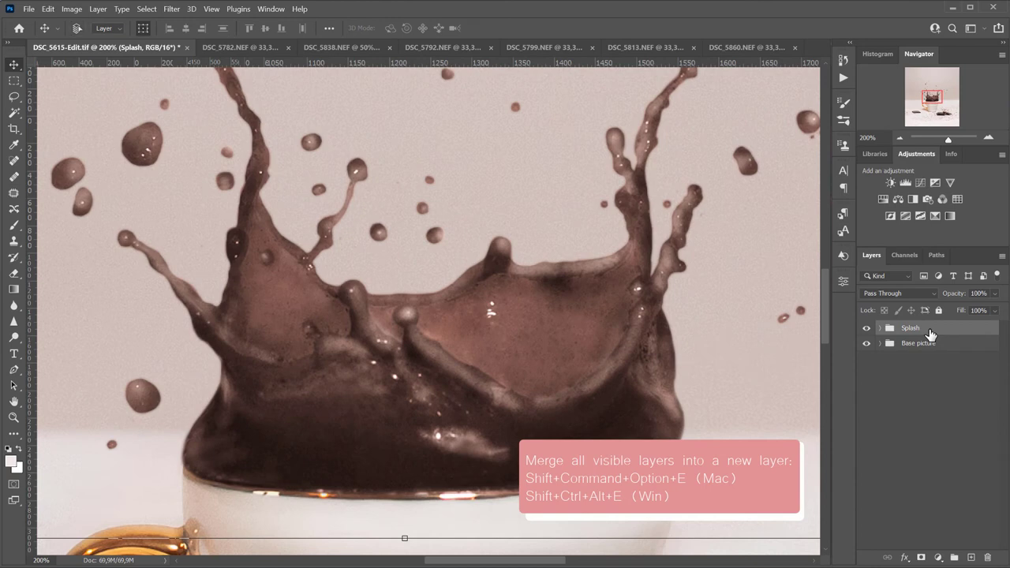
Step: Merge all visible layers into two new layers above the Splash group, naming the lower one Color and the upper one Texture
key(shift+ctrl+alt+e)
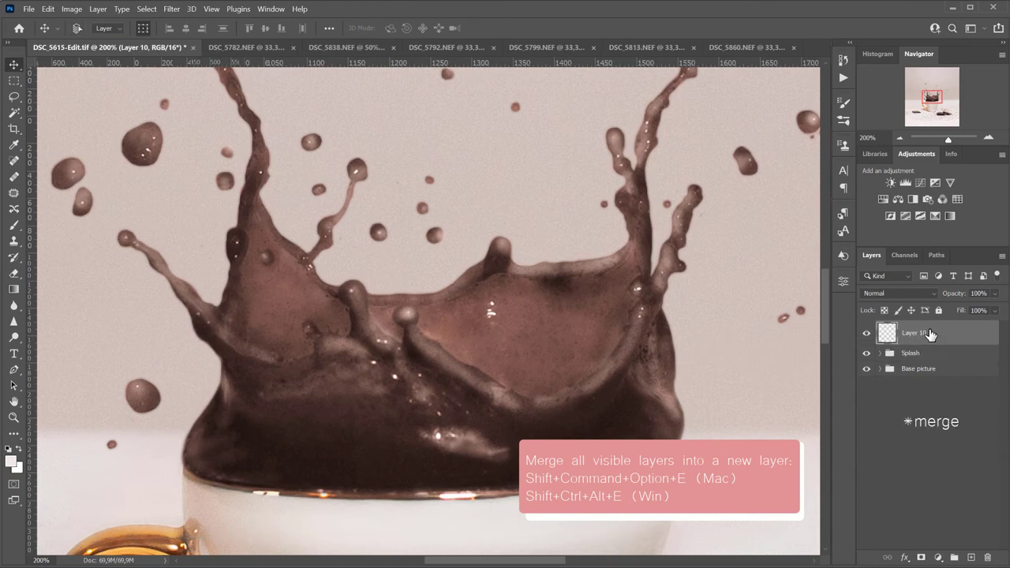
key(shift+ctrl+alt+e)
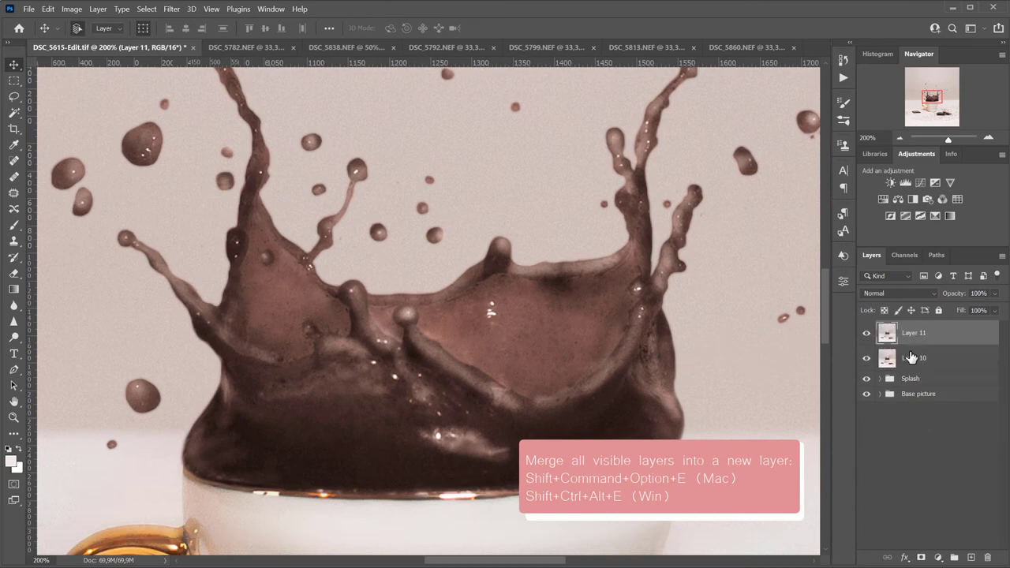
click(909, 356)
key(ctrl+0)
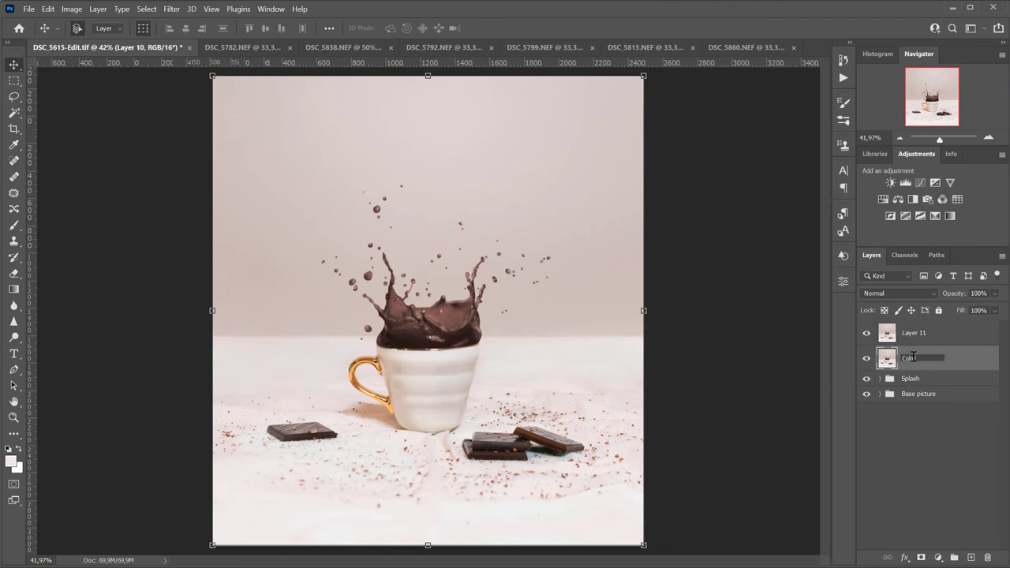
double_click(917, 333)
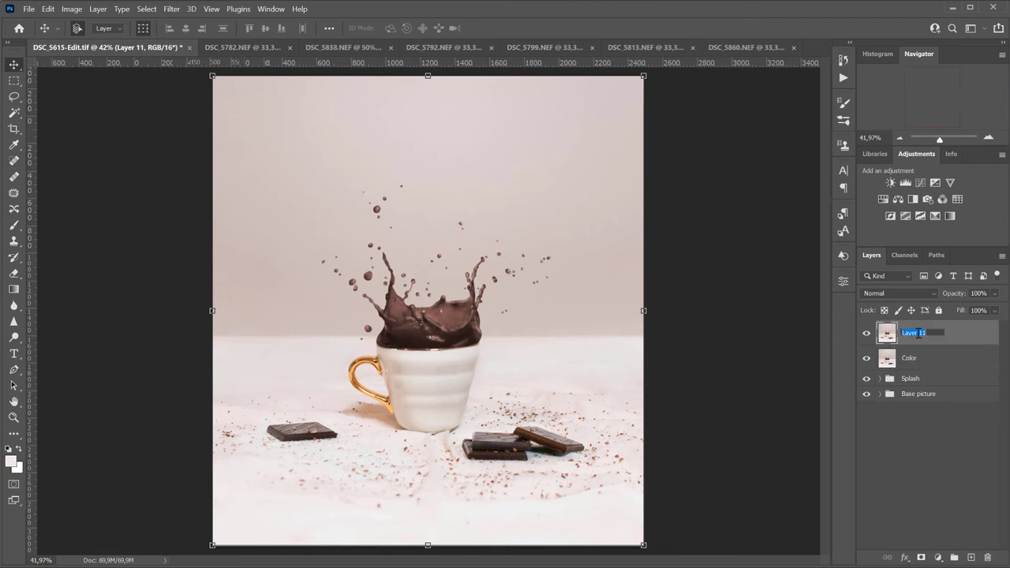
text(Texture)
key(Return)
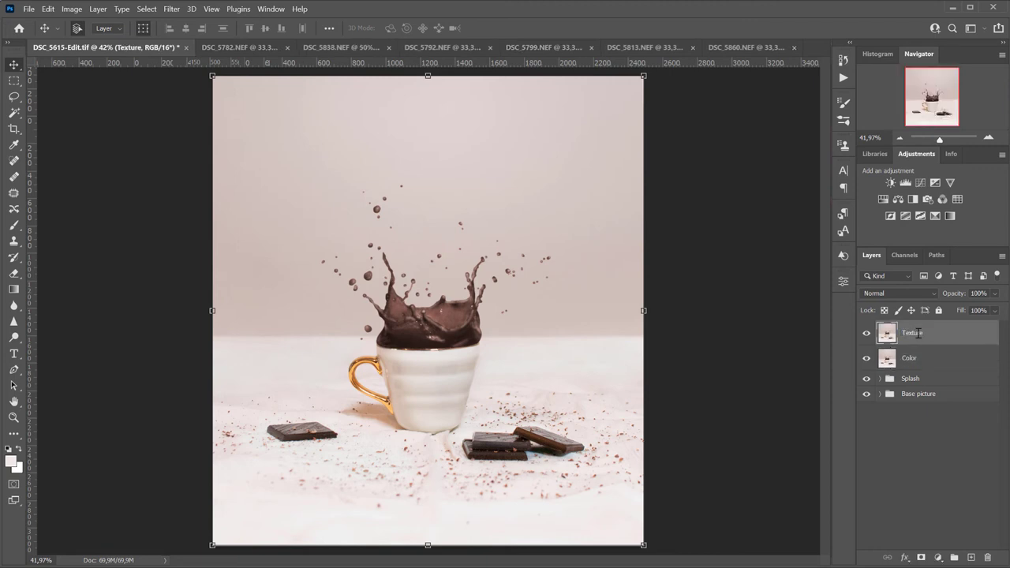
Step: Blur the Color layer by reapplying the last-used Gaussian Blur filter
click(909, 360)
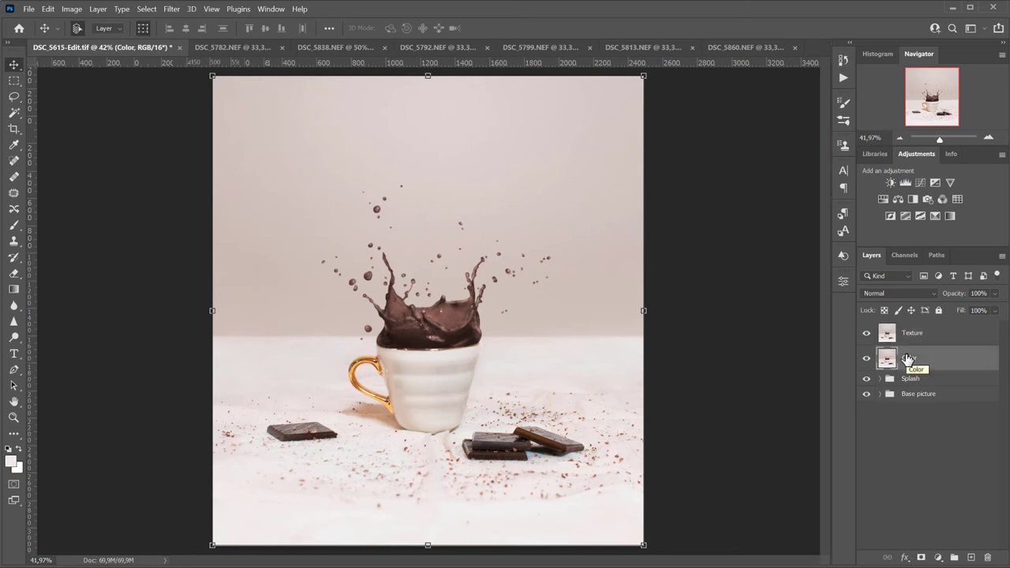
click(171, 9)
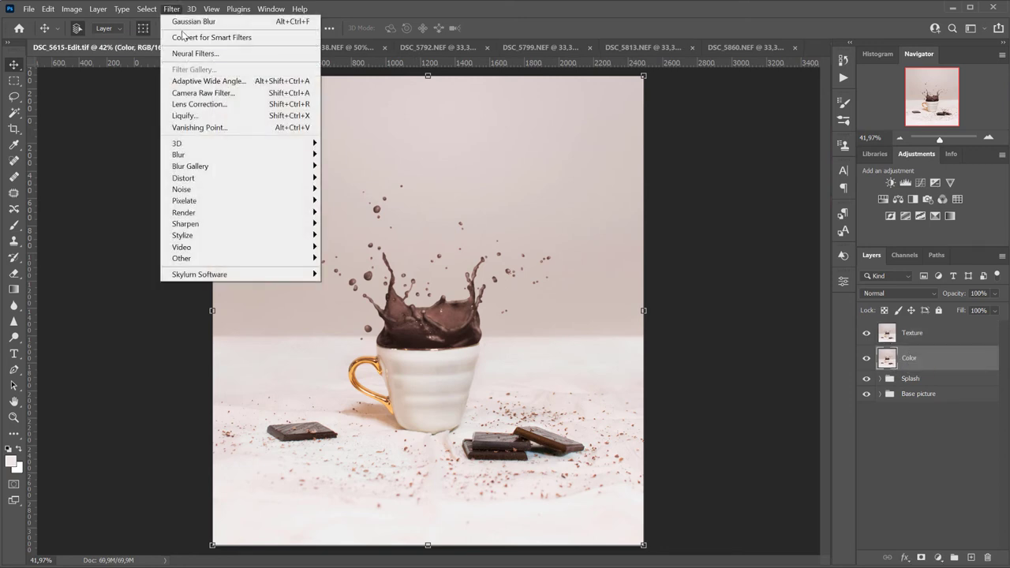
click(193, 21)
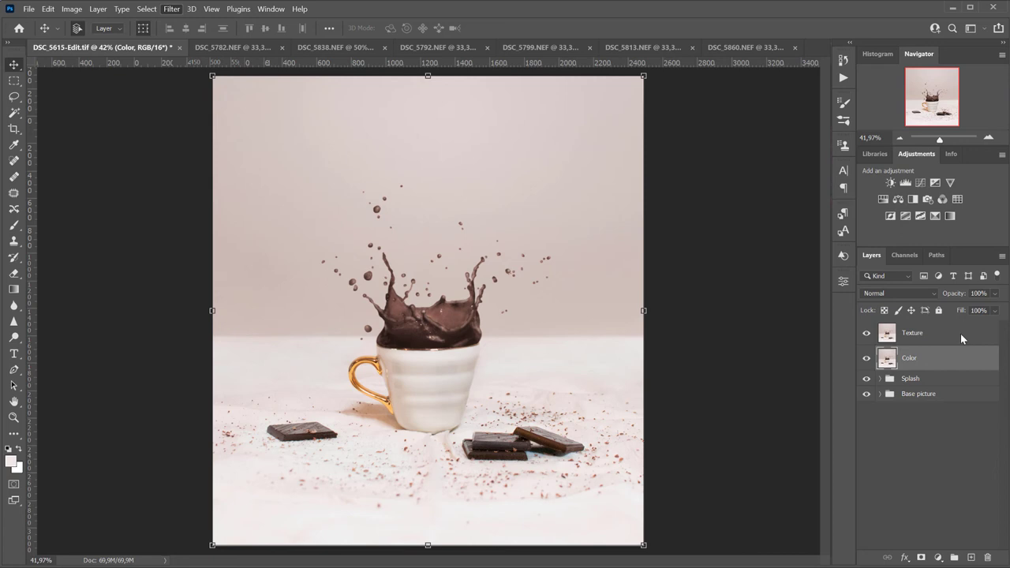
Step: Use Apply Image on the Texture layer with Color as source, Subtract blending, scale 2 and offset 128, and set its blend mode to Linear Light
click(916, 335)
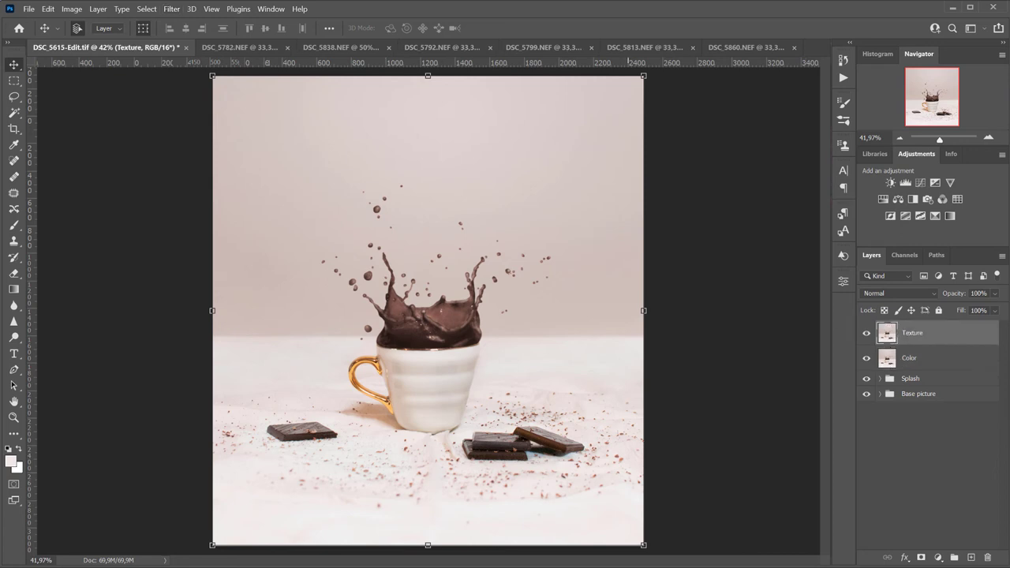
click(75, 9)
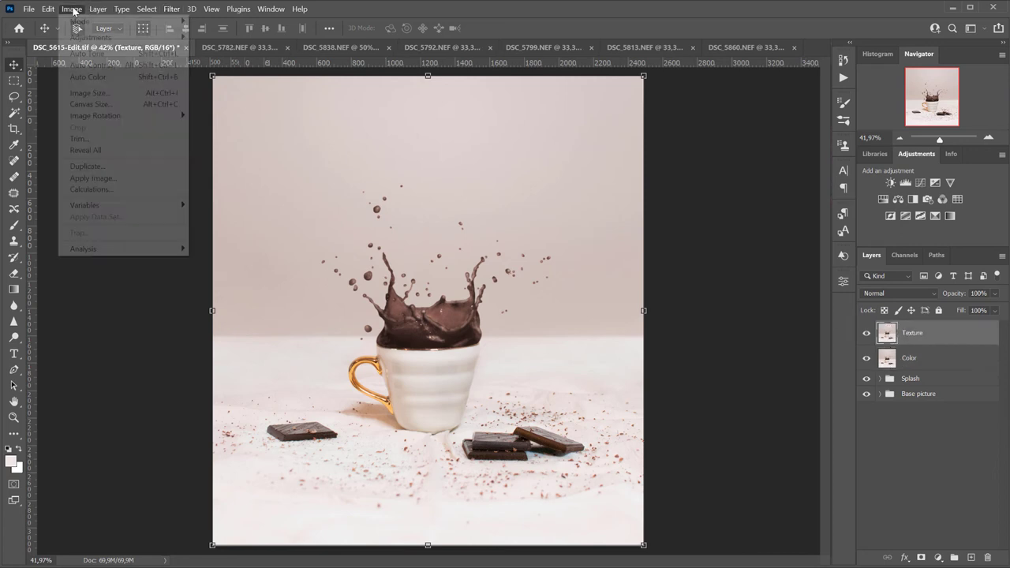
click(93, 178)
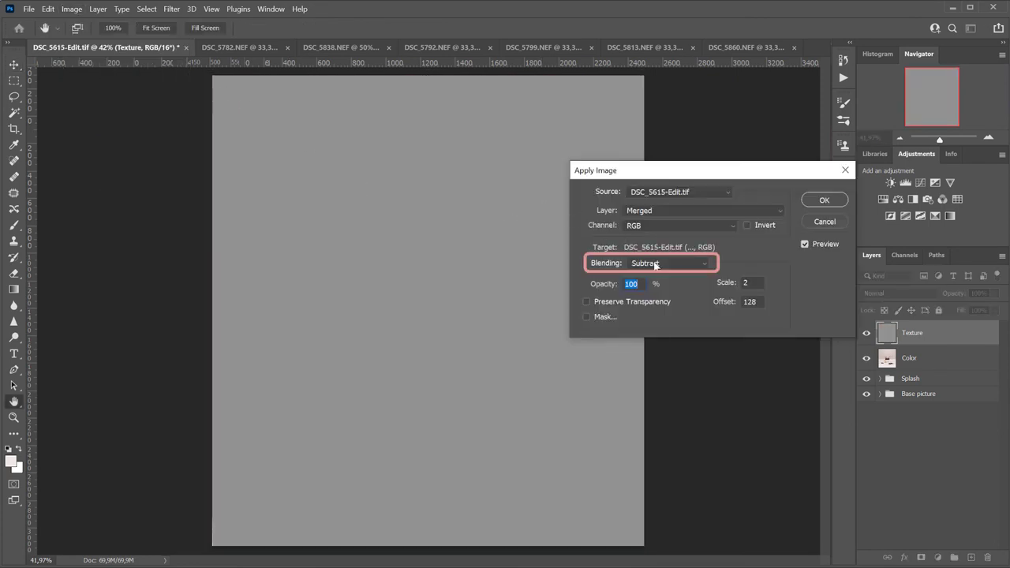
click(716, 211)
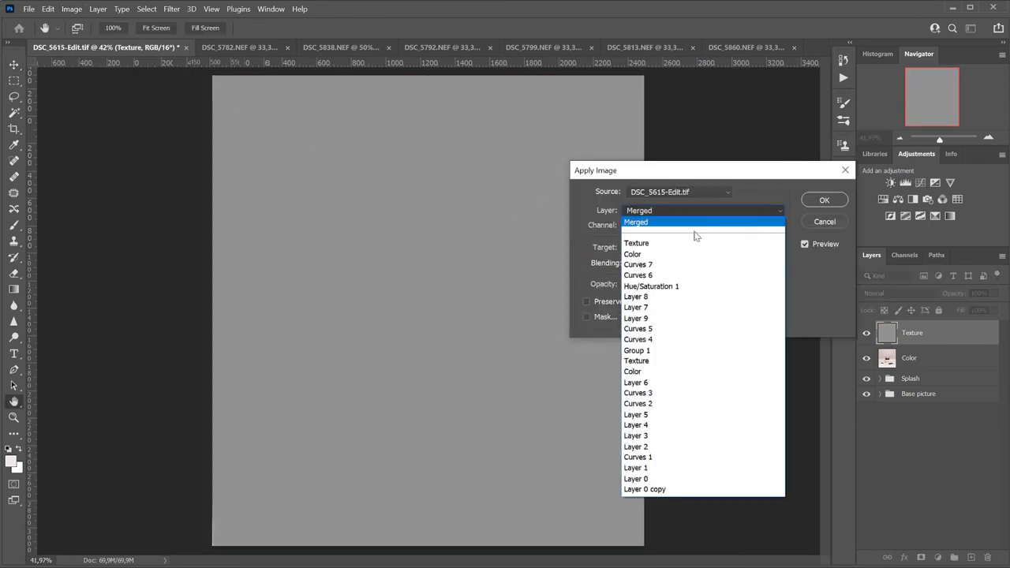
click(715, 232)
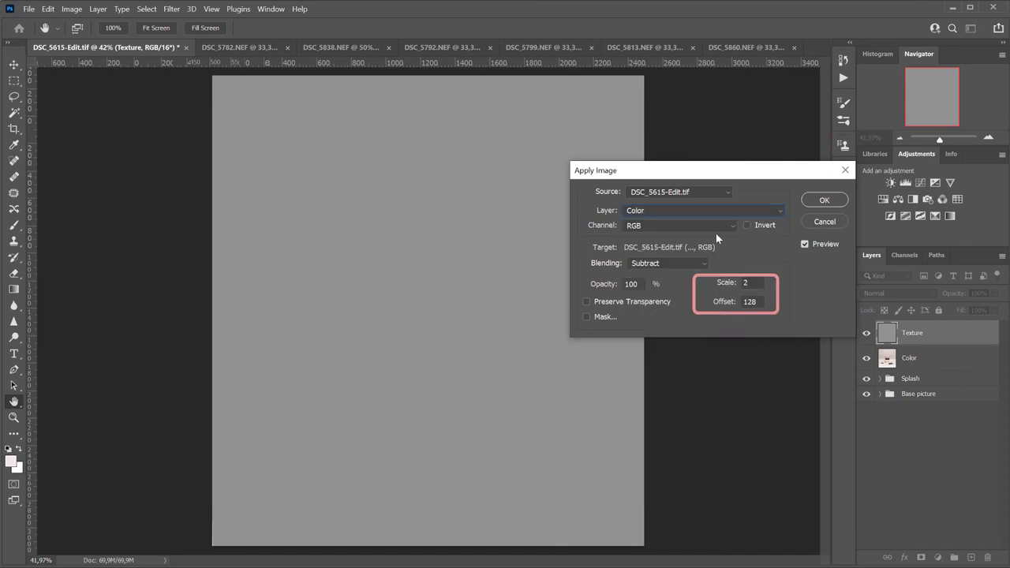
click(823, 201)
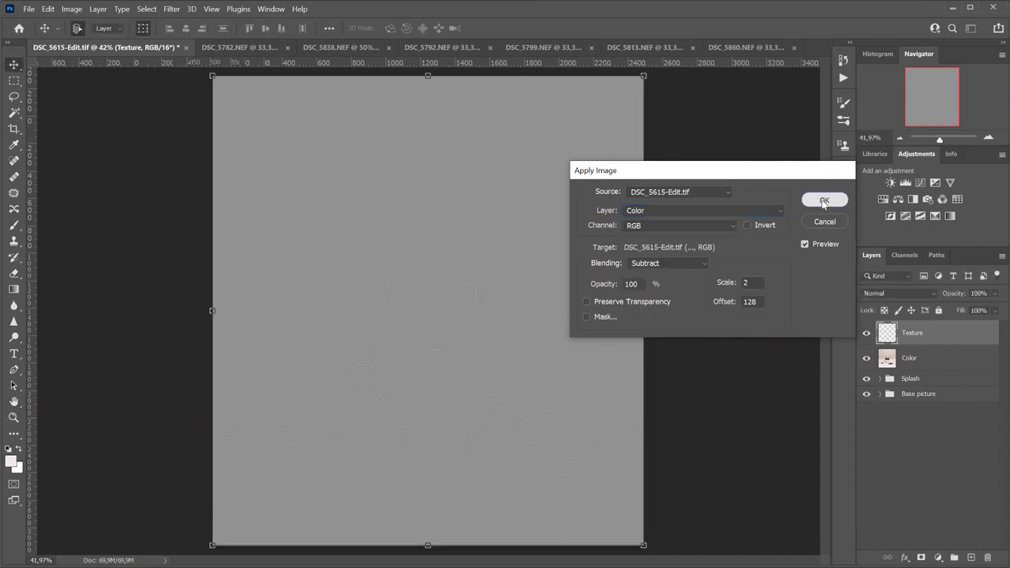
click(904, 296)
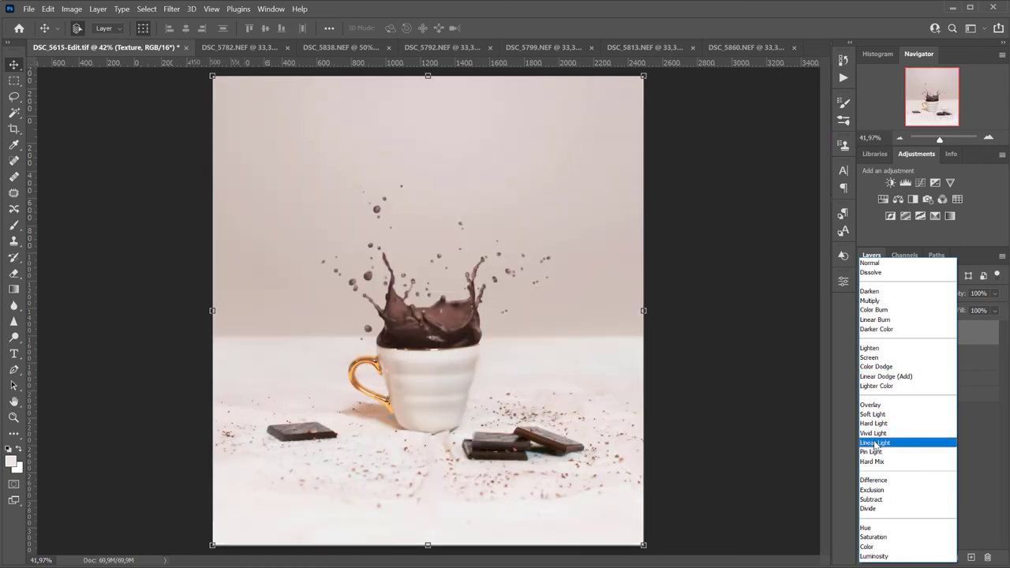
click(874, 443)
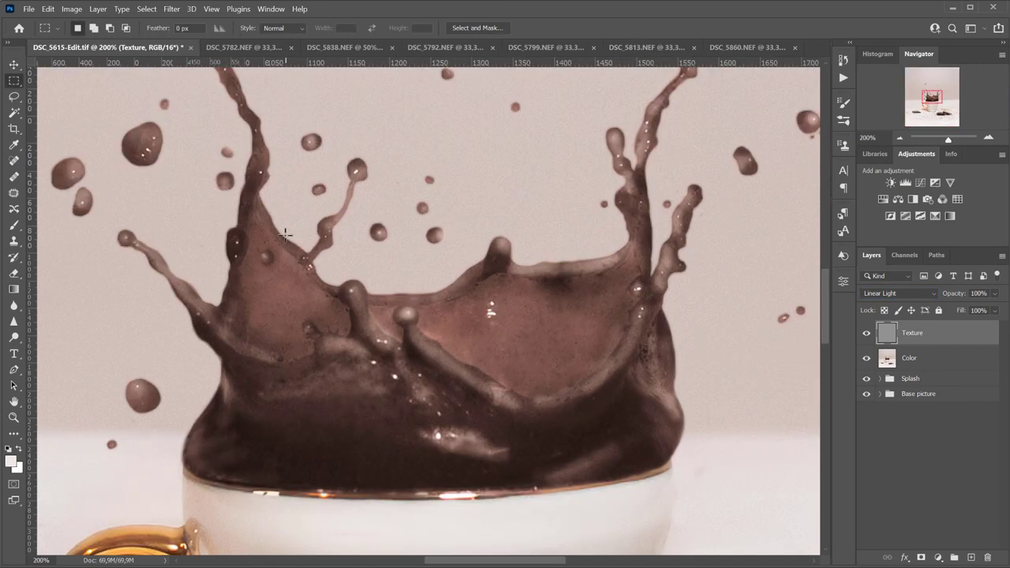
Step: Paint sampled chocolate browns on the Color layer with a soft low-opacity brush to even out the dark body and both inner walls
click(909, 357)
key(b)
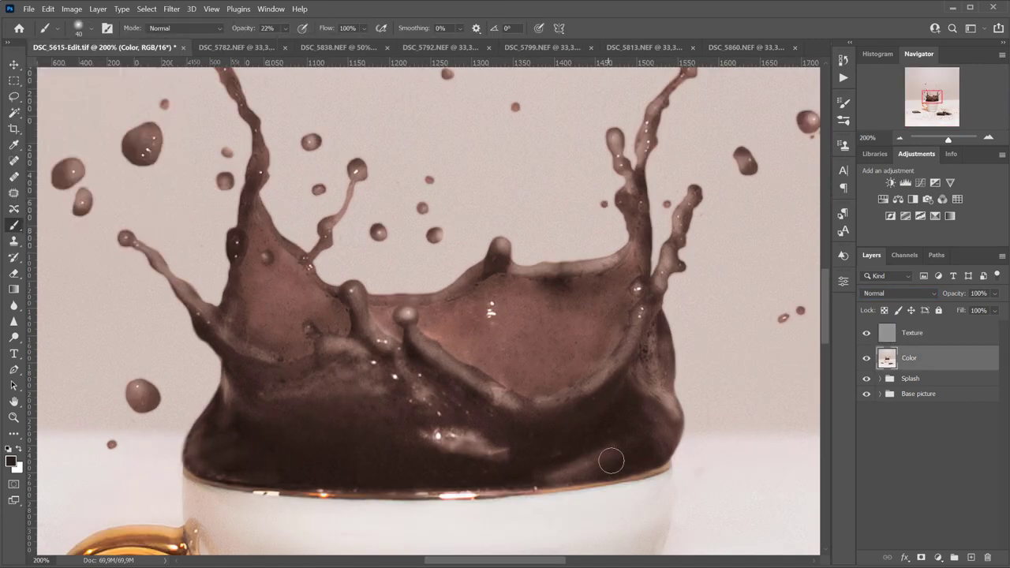
alt+click(514, 354)
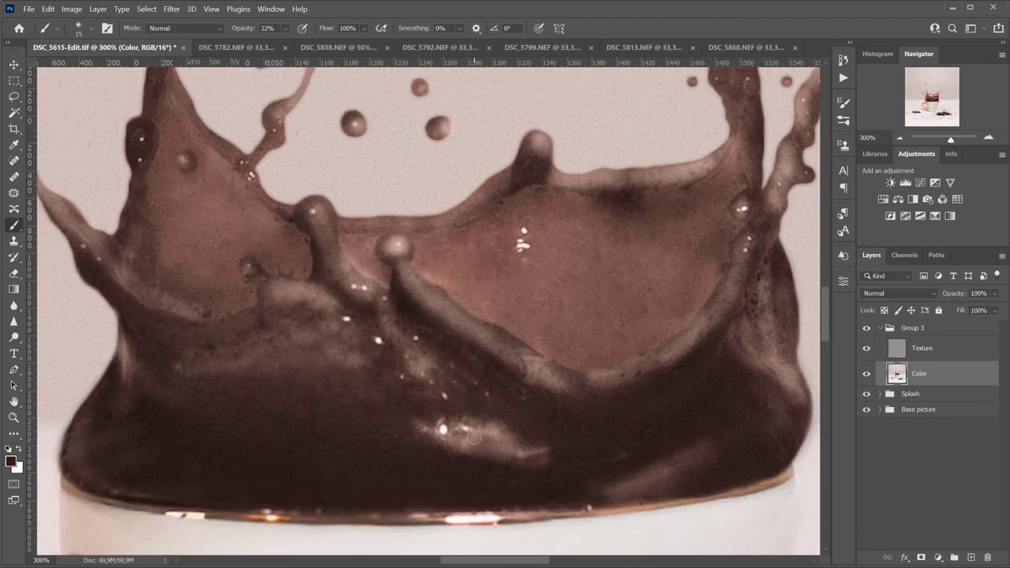
alt+click(317, 427)
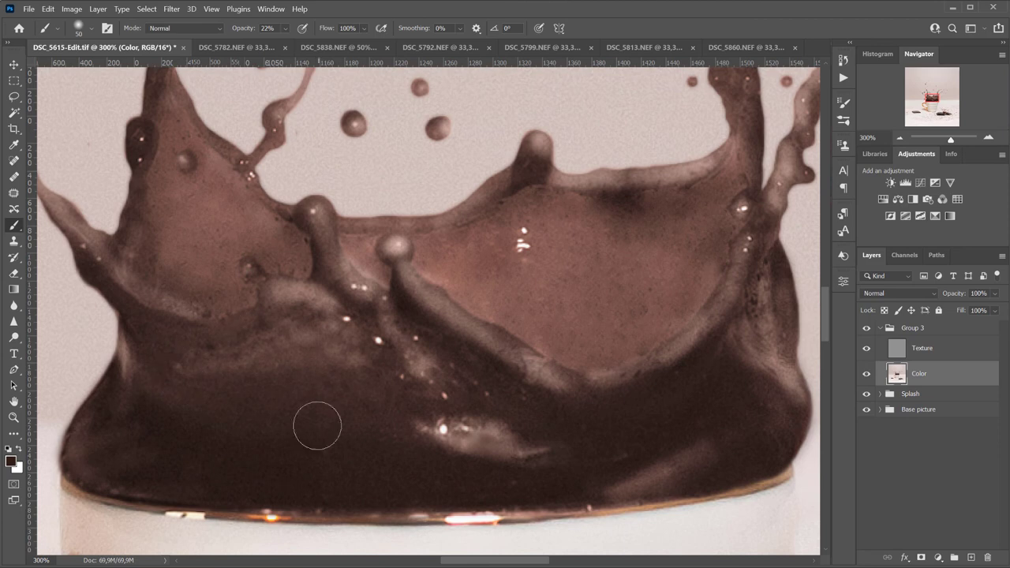
drag(499, 405, 447, 379)
drag(470, 291, 529, 270)
drag(494, 236, 654, 235)
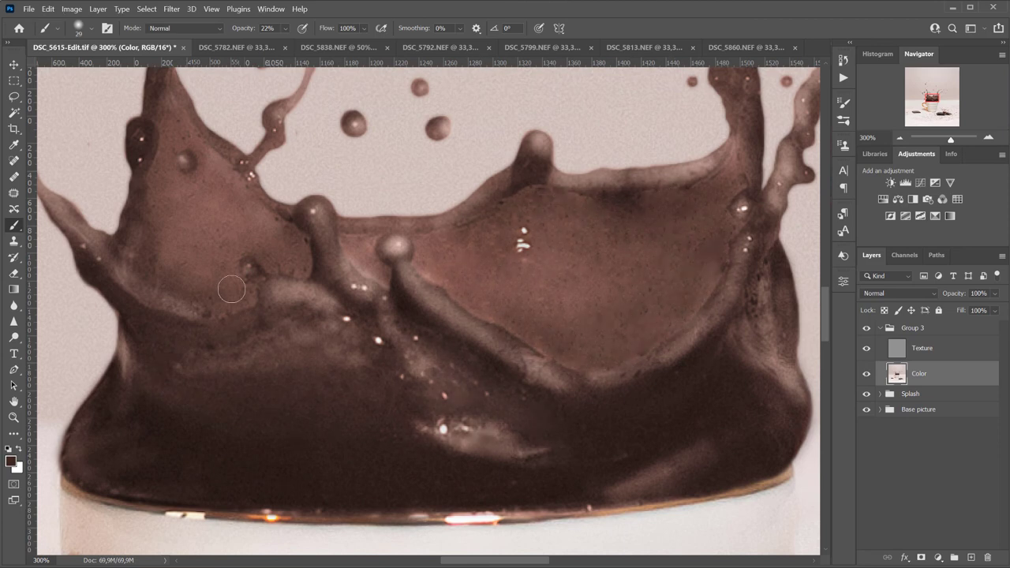
drag(226, 286, 197, 254)
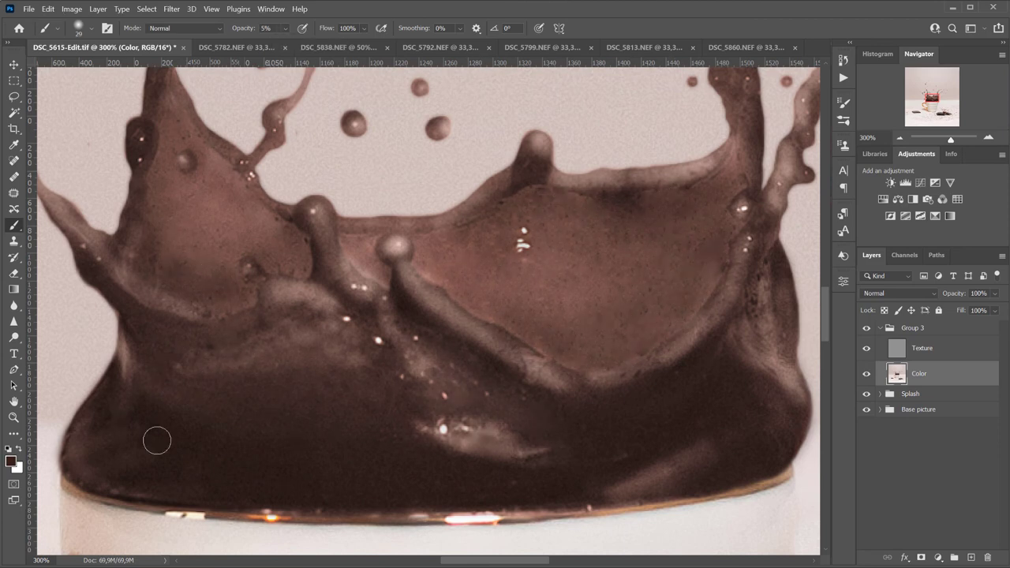
Step: Patch rough spots on the Texture layer at the splash's right flank, lower left body and left inner wall
key(alt+bracketright)
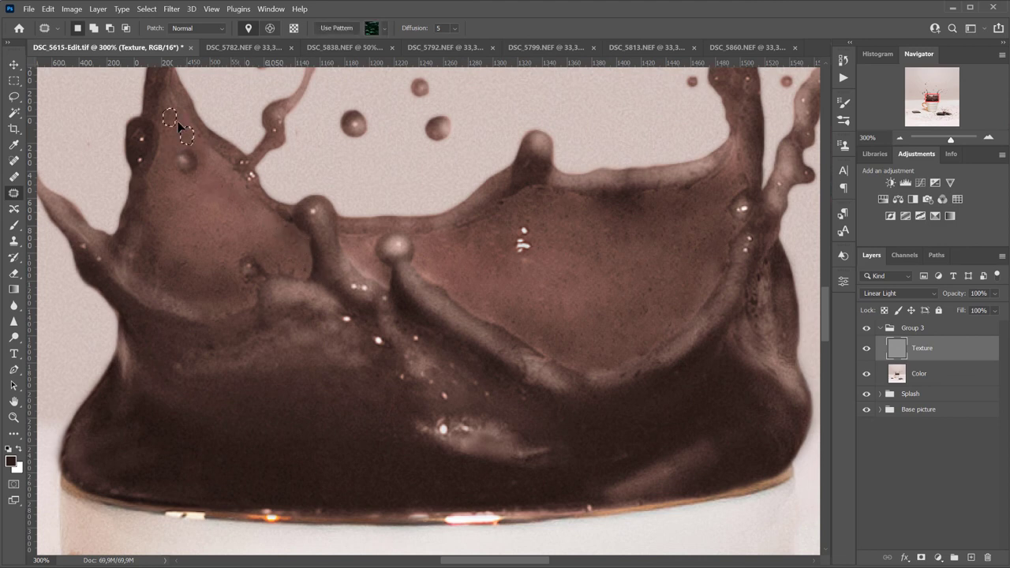
drag(755, 329, 774, 347)
mouse_move(103, 410)
mouse_down()
mouse_move(94, 451)
mouse_move(111, 442)
mouse_up()
drag(111, 442, 204, 404)
mouse_move(308, 263)
mouse_down()
mouse_move(285, 271)
mouse_move(306, 264)
mouse_up()
mouse_move(170, 266)
mouse_down()
mouse_move(192, 280)
mouse_move(222, 238)
mouse_up()
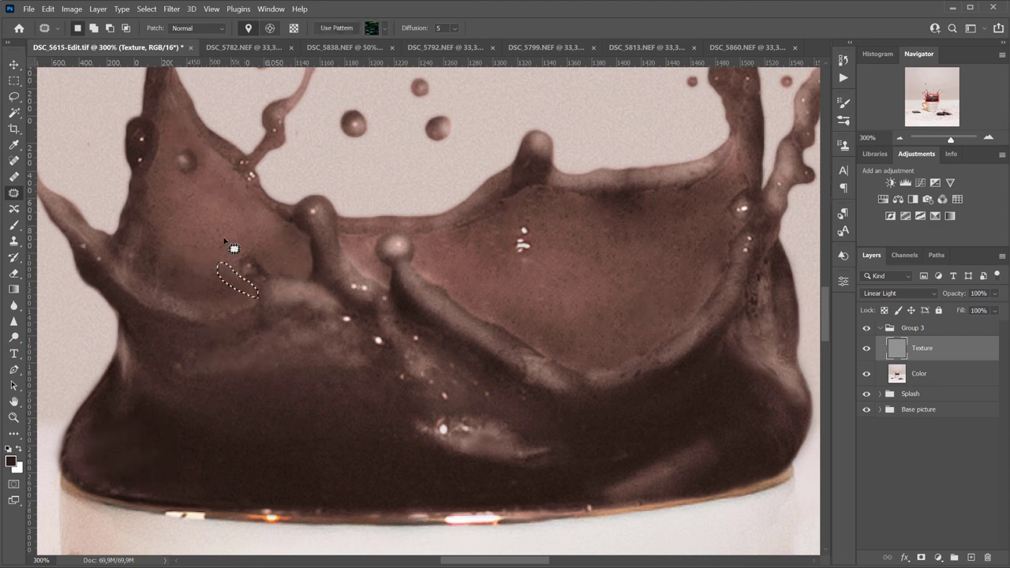
key(ctrl+d)
Step: Smooth the tones of the splash's right flank by painting sampled browns on the Color layer with a small low-opacity brush
key(b)
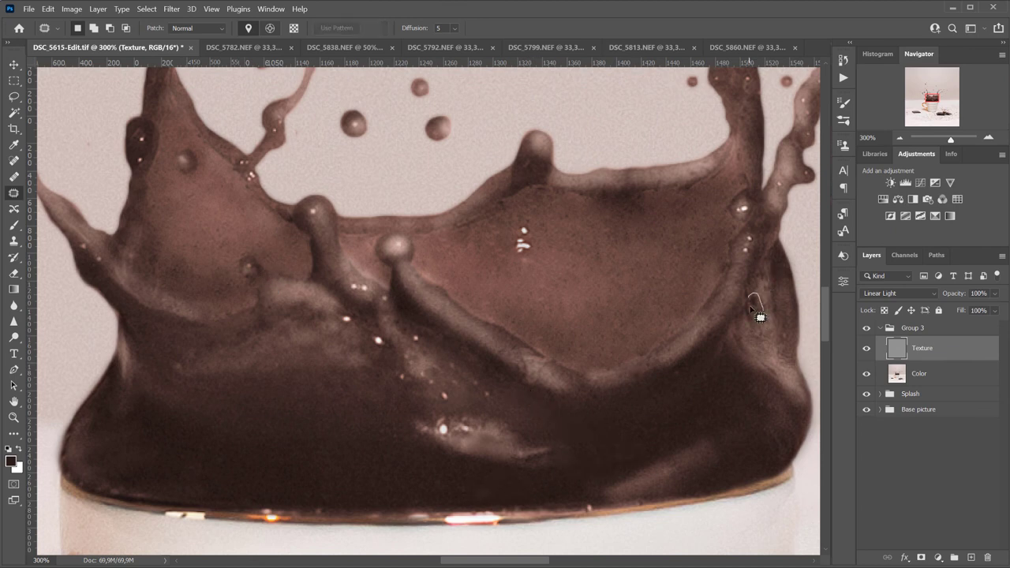
key(alt+bracketleft)
drag(286, 29, 293, 41)
drag(767, 312, 760, 278)
alt+click(789, 327)
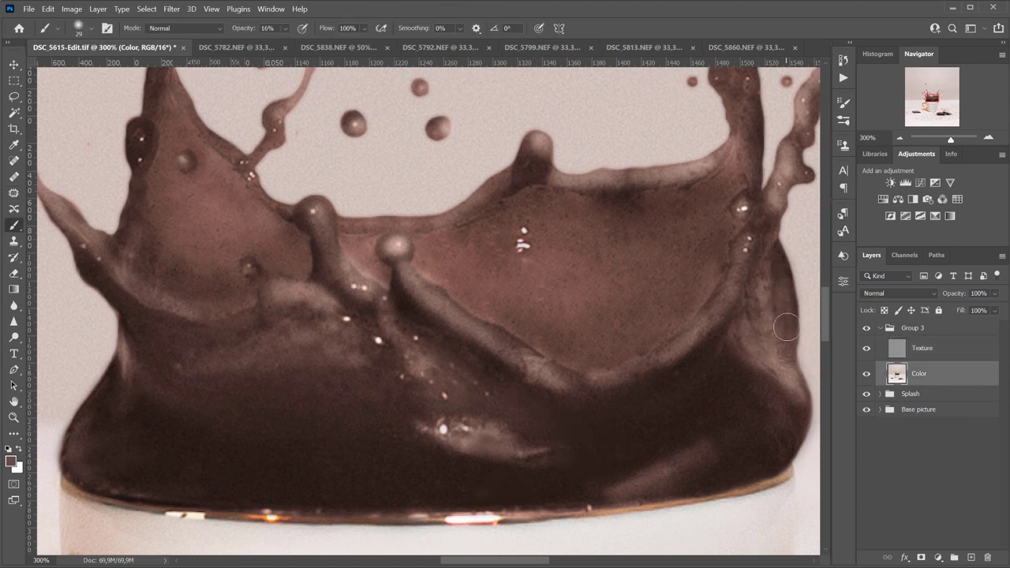
key(bracketleft)
key(bracketleft)
alt+click(784, 354)
drag(764, 347, 751, 304)
alt+click(775, 260)
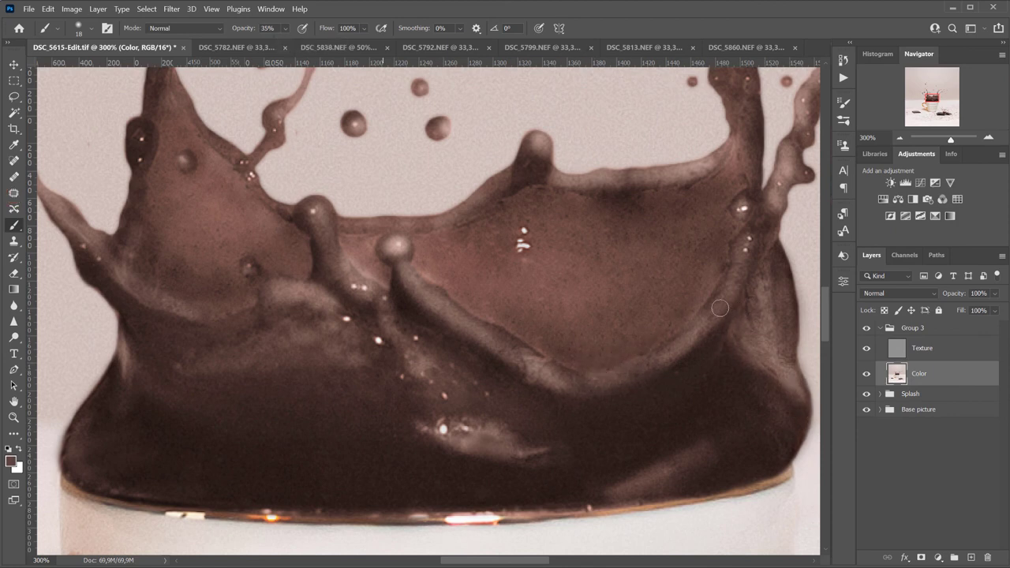
Step: Paint brown on the Color layer along the large inner wall's upper rim and the tall right splash arm at 31% brush opacity
key(j)
key(alt+bracketright)
key(b)
key(alt+bracketleft)
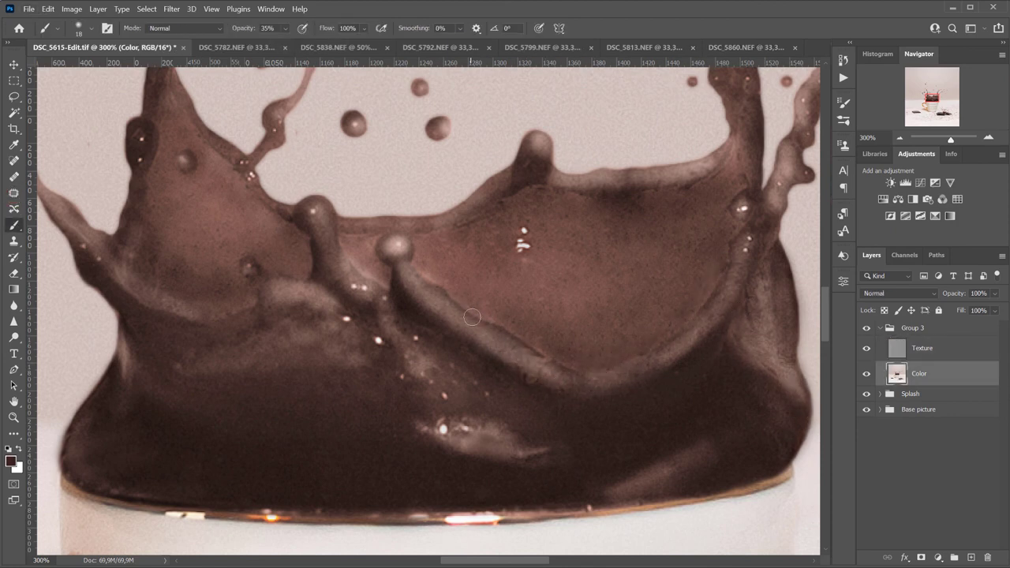
key(ctrl+plus)
key(ctrl+plus)
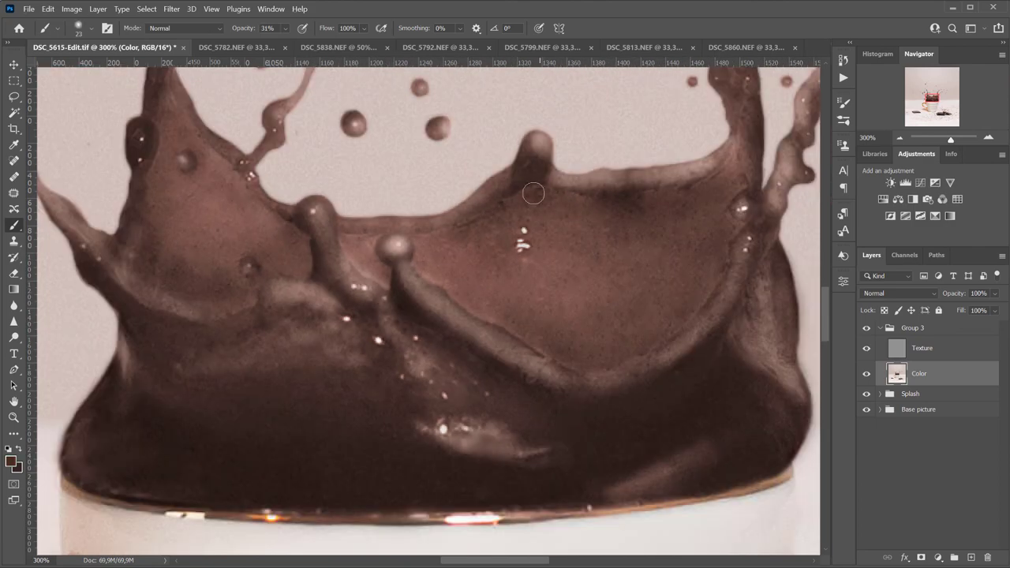
drag(464, 227, 442, 226)
drag(740, 128, 741, 164)
Step: Compare the whole picture with and without the group holding the Texture and Color layers
key(ctrl+minus)
key(ctrl+minus)
key(ctrl+minus)
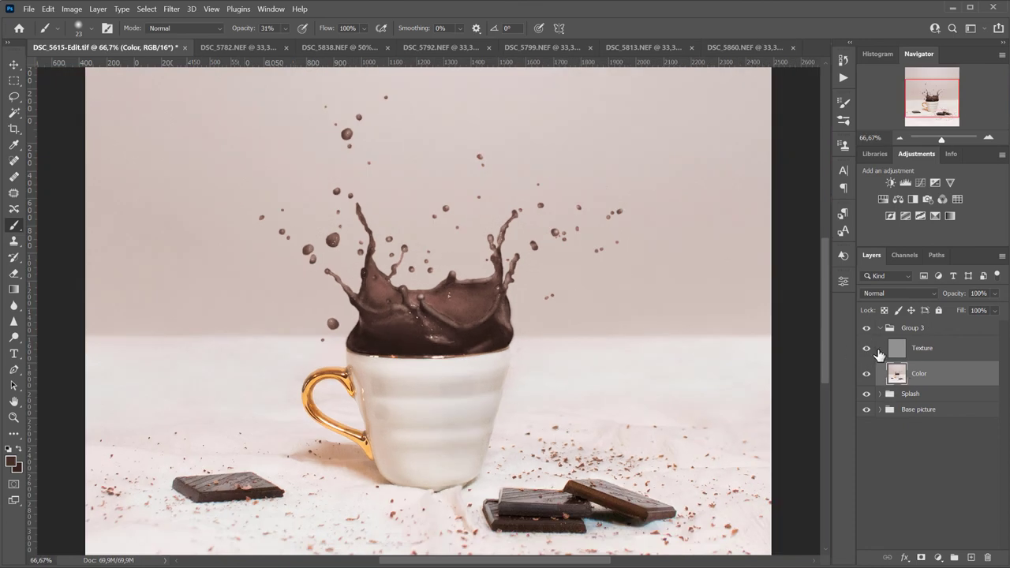
click(867, 328)
click(866, 328)
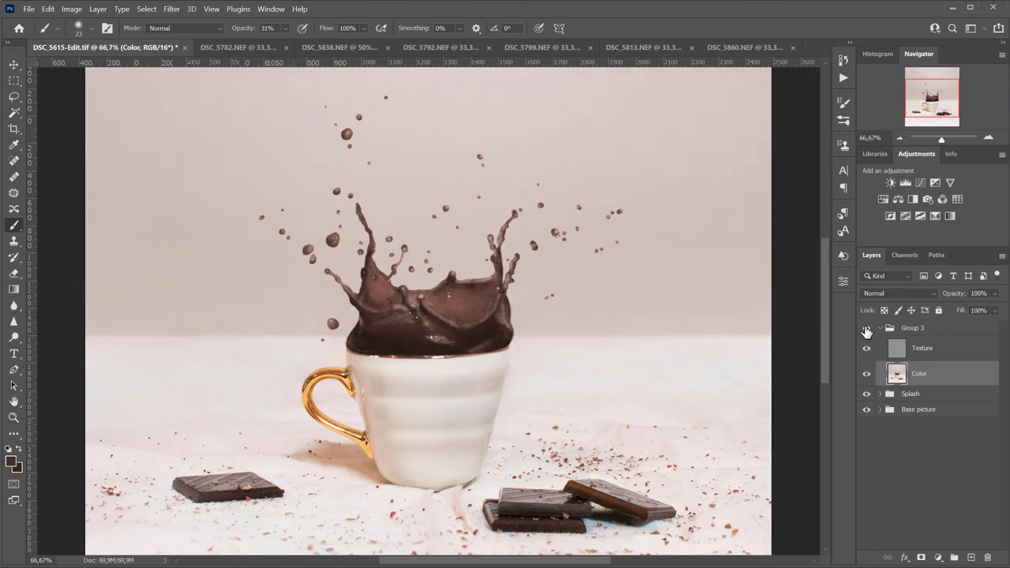